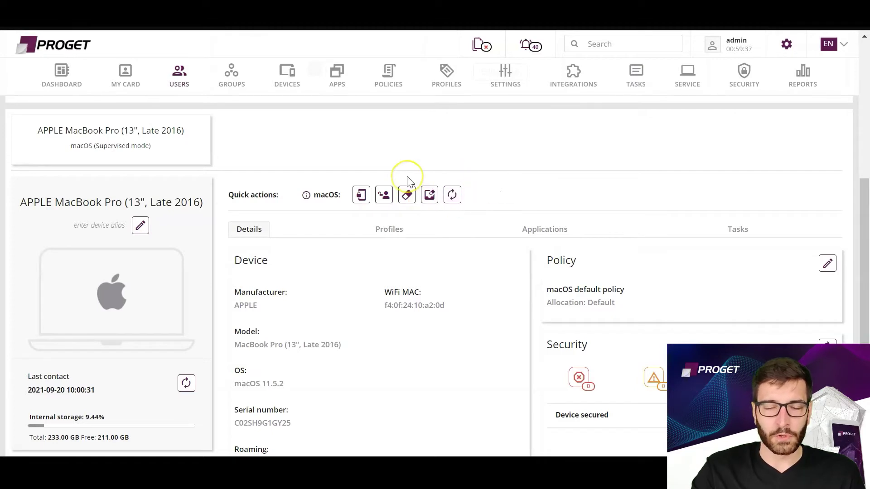
Step: Open the macOS default policy and examine its password settings, highlighting the supervisor mode label on the device password changes option
scroll(390, 222, "up", 3)
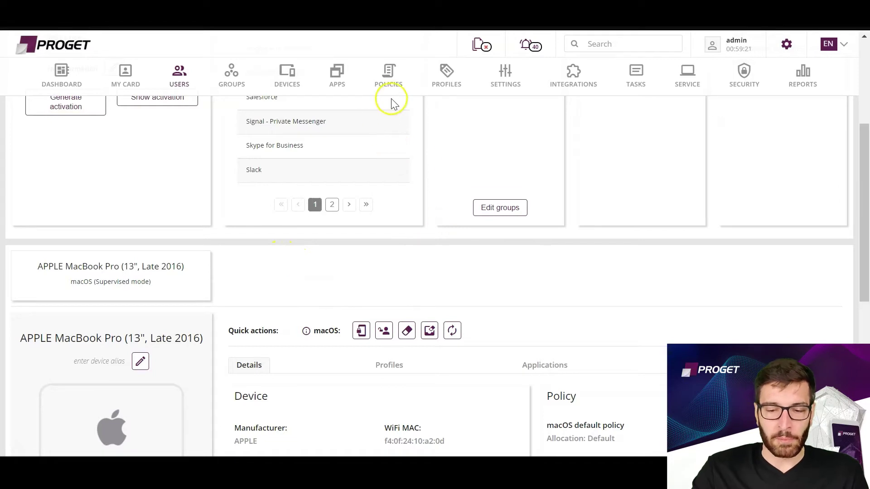
left_click(389, 81)
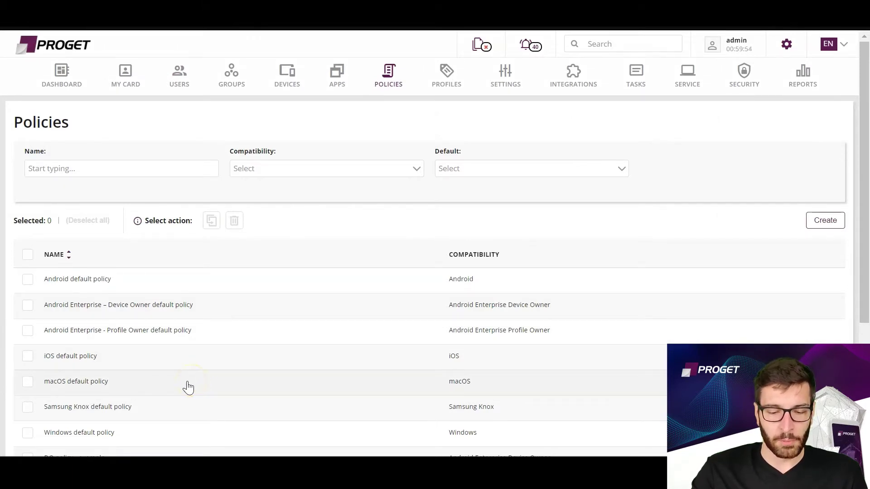
left_click(127, 386)
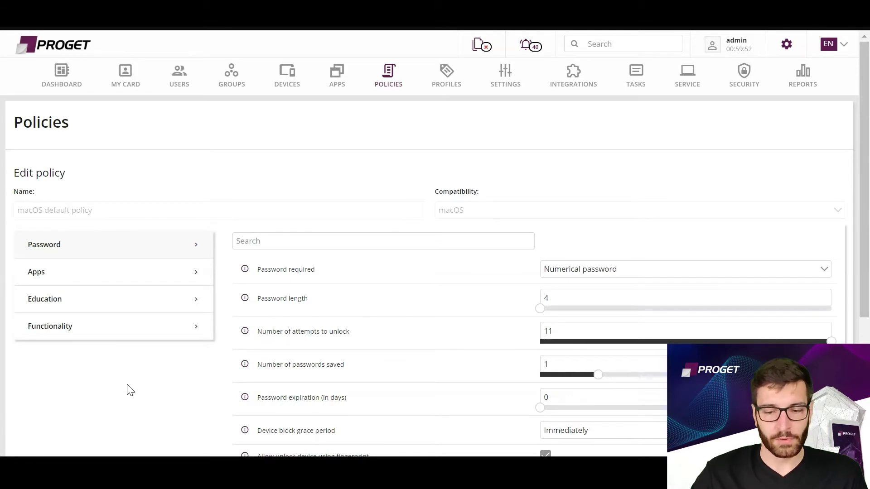
scroll(172, 387, "down", 2)
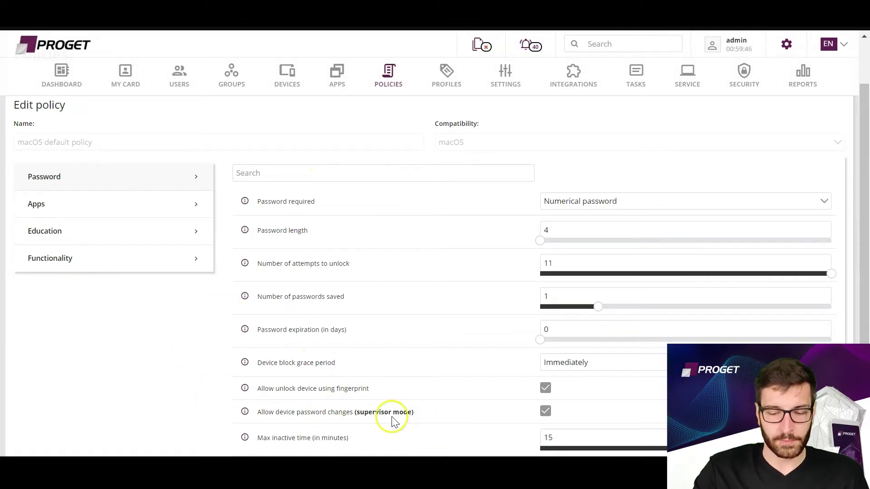
left_click_drag(414, 413, 354, 414)
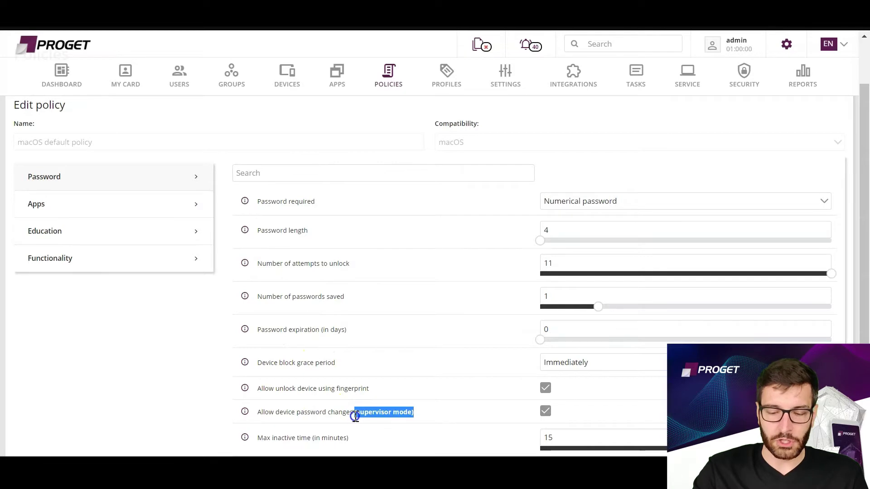
left_click(149, 412)
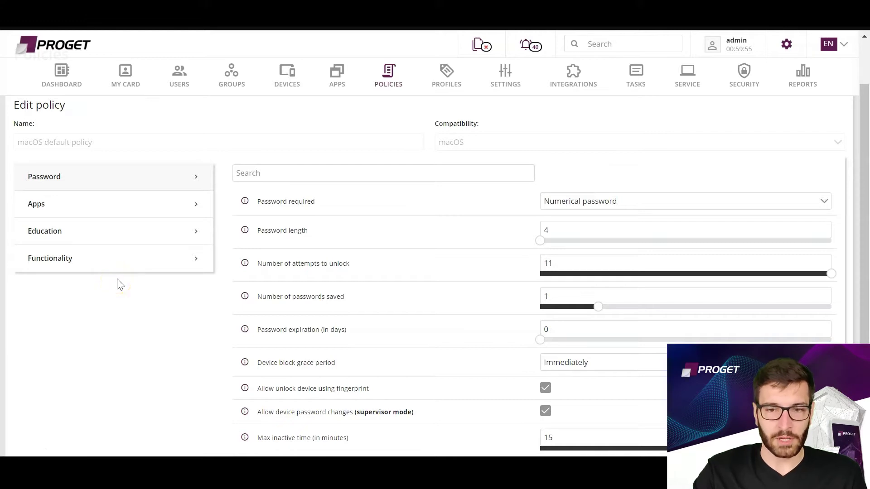
Step: Examine the Apps, Education and Functionality settings of the macOS default policy for supervisor mode options
left_click(73, 211)
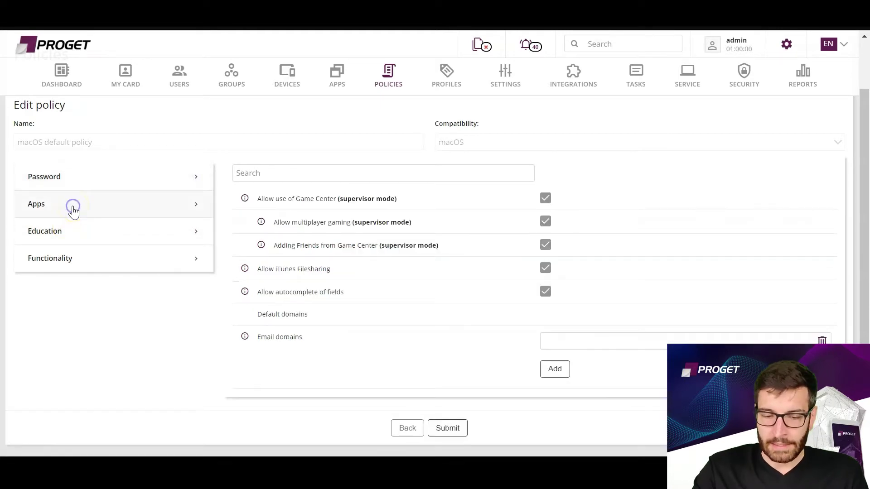
left_click(53, 244)
left_click(78, 261)
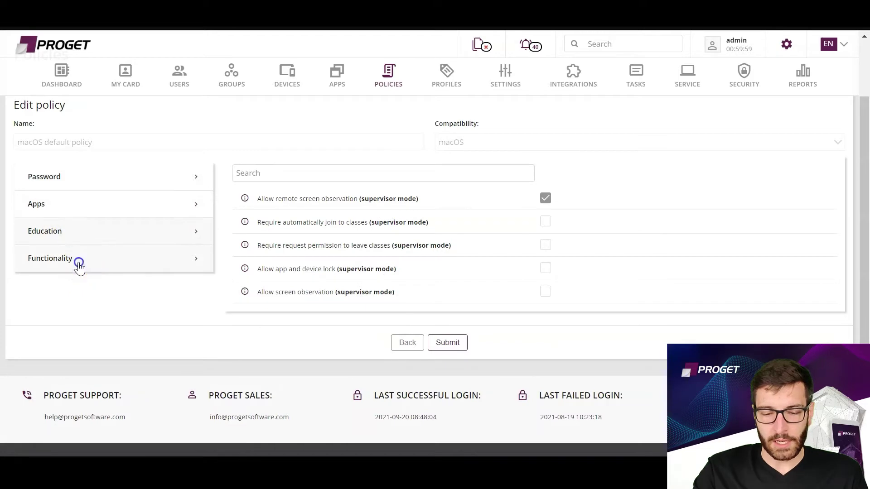
scroll(373, 218, "down", 6)
scroll(348, 252, "down", 5)
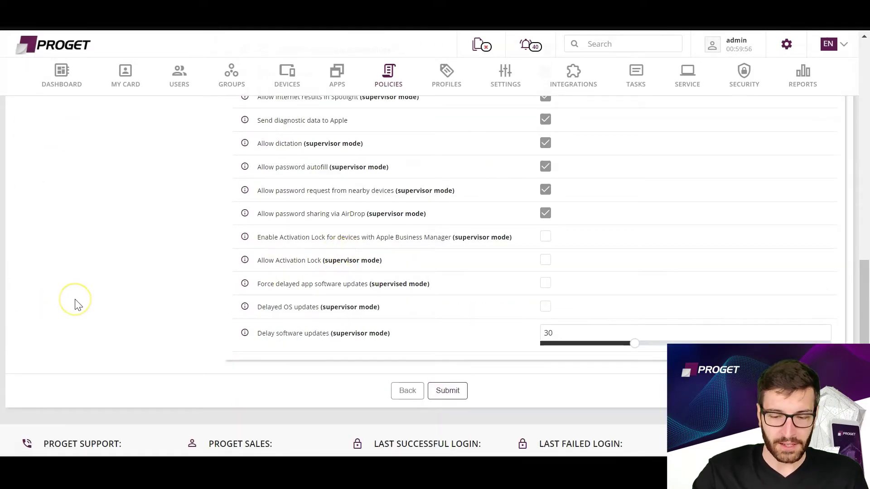
scroll(124, 305, "up", 10)
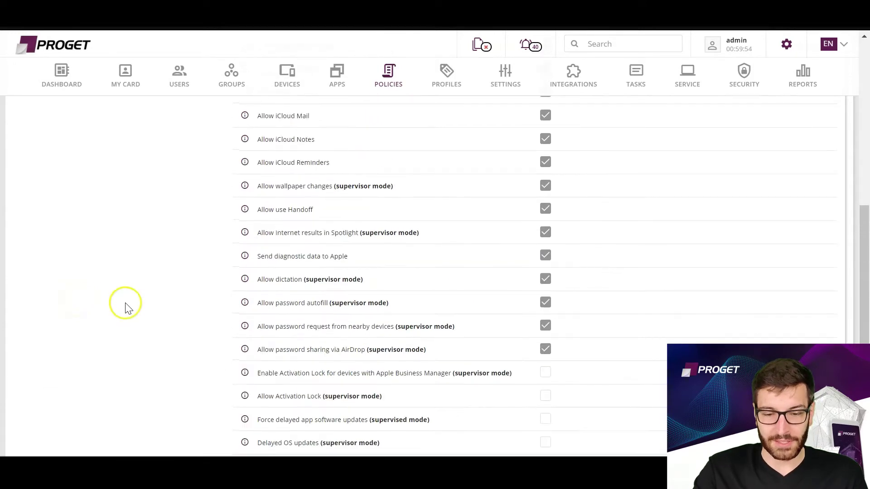
scroll(117, 320, "down", 2)
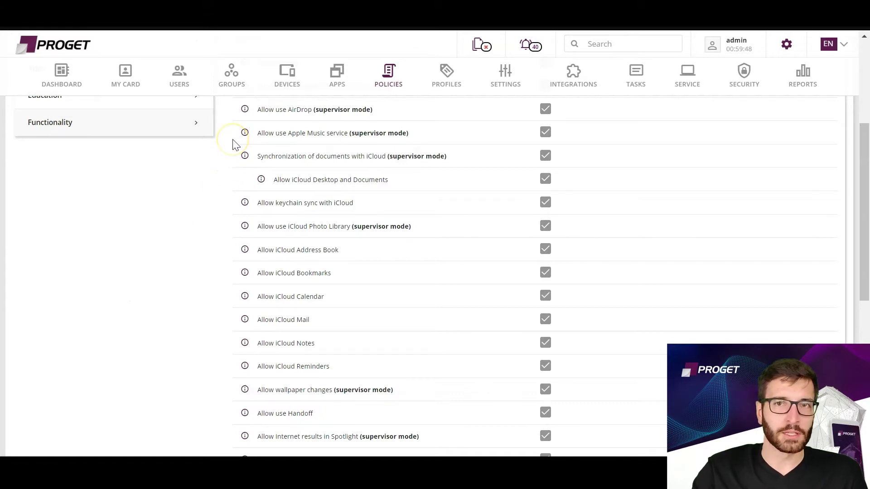
left_click(232, 161)
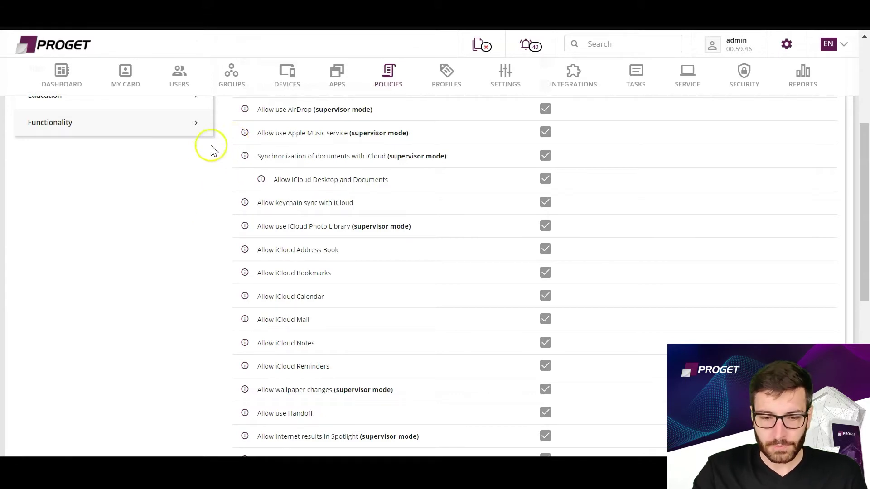
Step: Look over user 1's card with the Huawei Mate 20 Lite device, and return to the user list
left_click(180, 86)
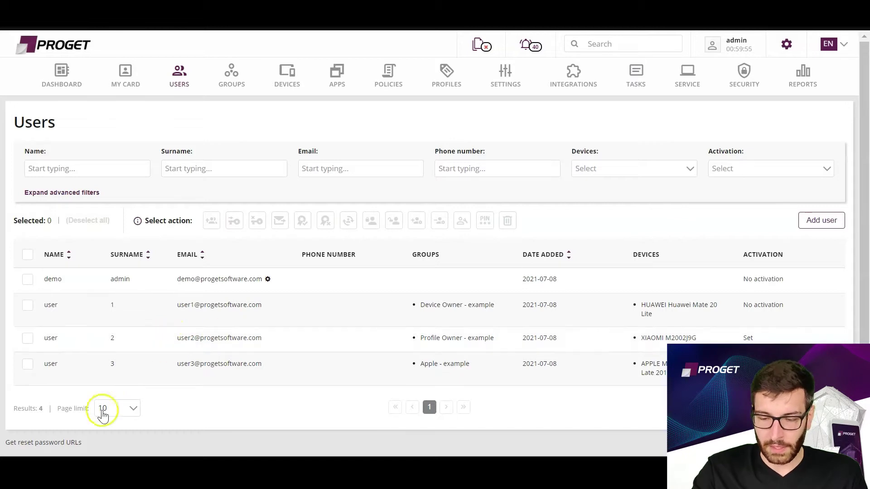
left_click(144, 316)
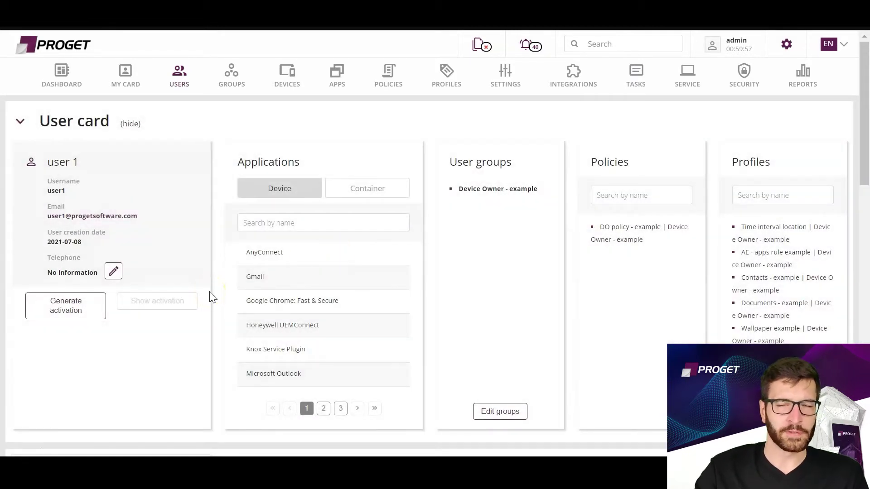
scroll(181, 291, "down", 3)
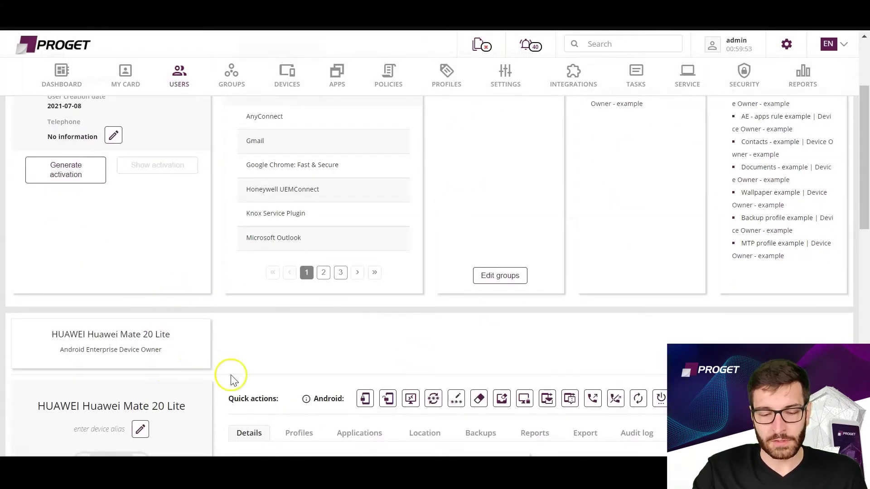
scroll(227, 353, "up", 3)
key("alt+Left")
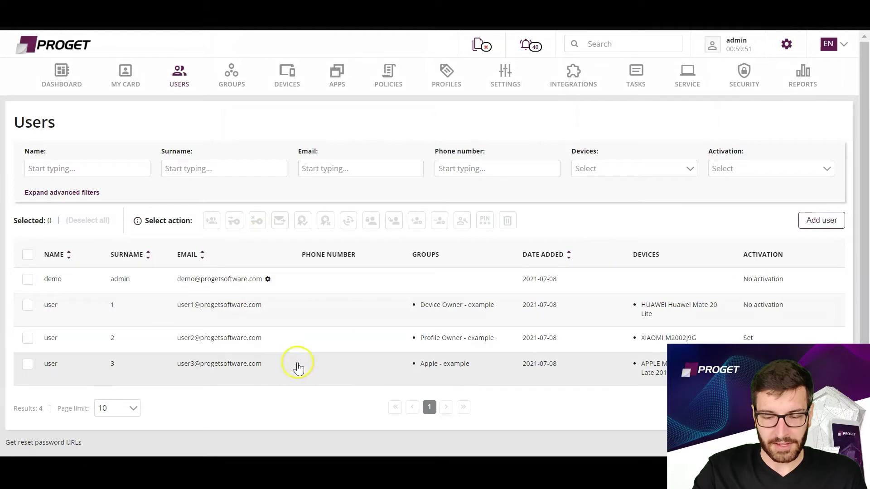
Step: Open user 2's card and examine the quick actions available for the Xiaomi COPE device
left_click(316, 344)
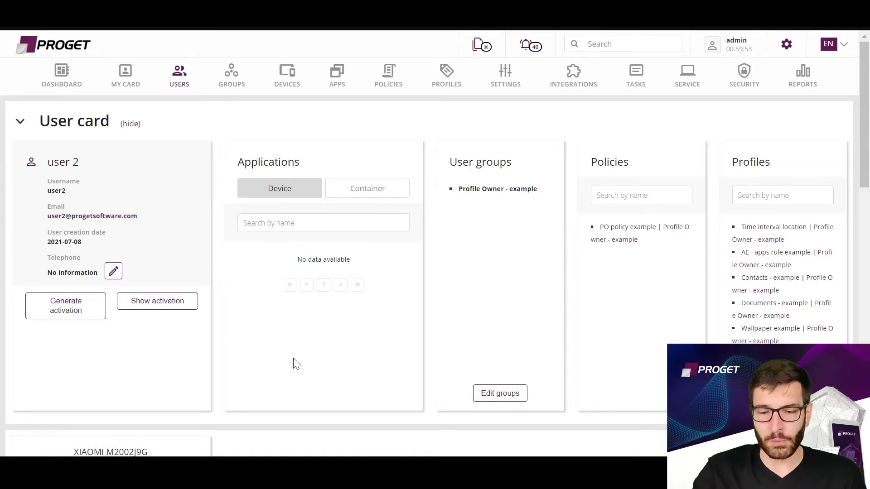
scroll(113, 358, "down", 3)
scroll(408, 357, "down", 1)
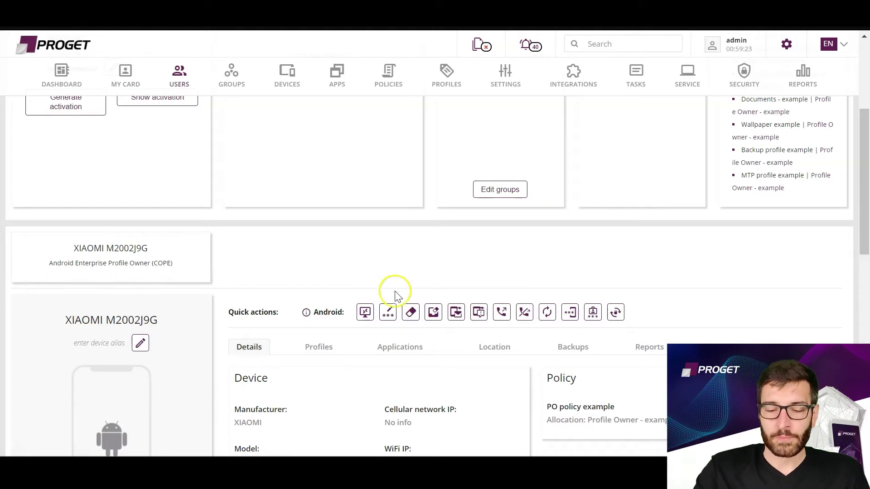
left_click(412, 317)
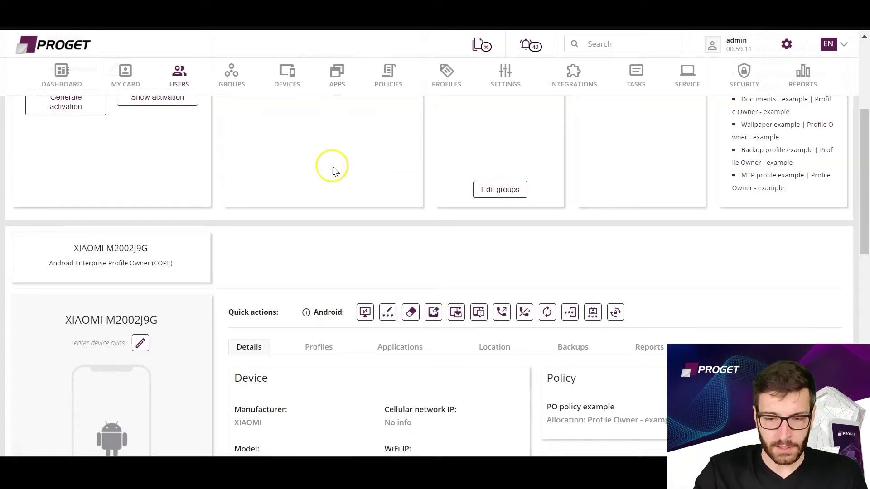
Step: Open the Android Enterprise - Profile Owner default policy and look through its device password settings
left_click(385, 88)
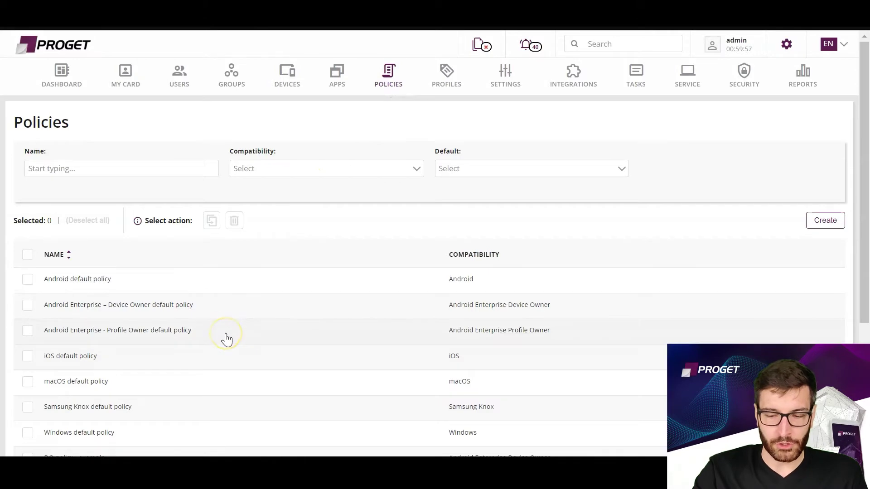
left_click(226, 340)
scroll(169, 361, "down", 3)
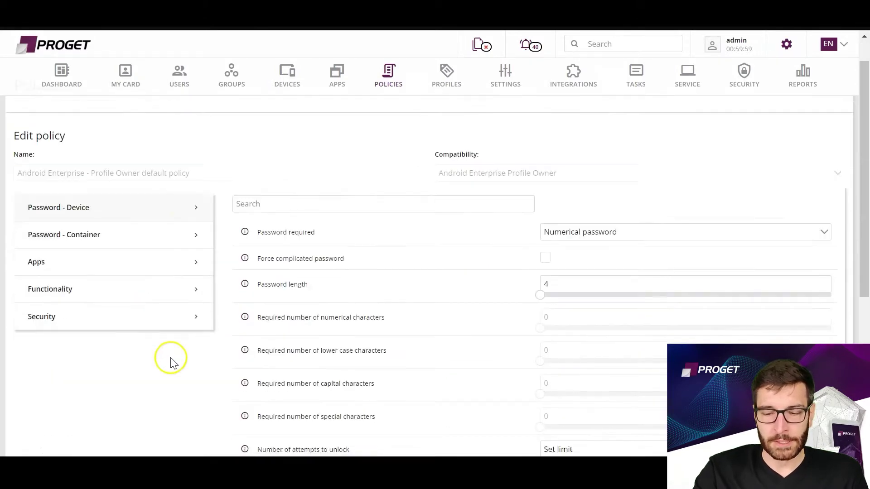
scroll(279, 418, "down", 5)
scroll(93, 230, "up", 8)
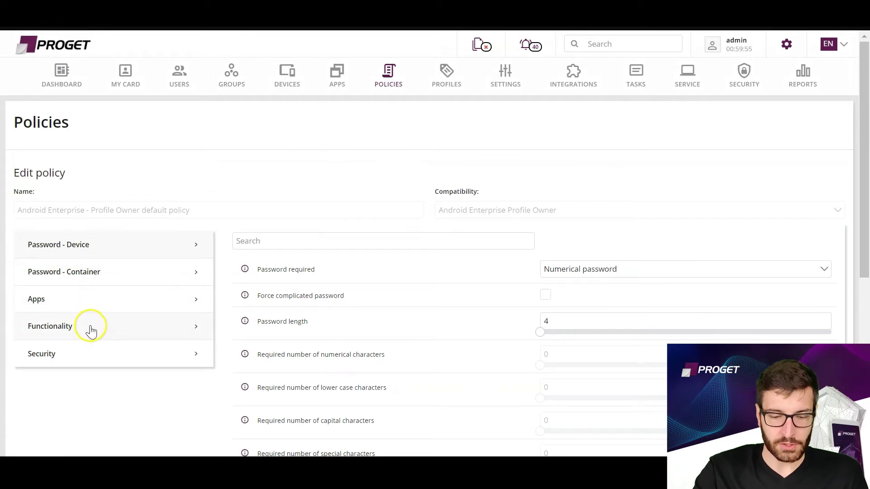
Step: Examine the COPE only options in the policy's Functionality settings, highlighting the label on Allow Airplane Mode
left_click(70, 333)
scroll(213, 399, "down", 3)
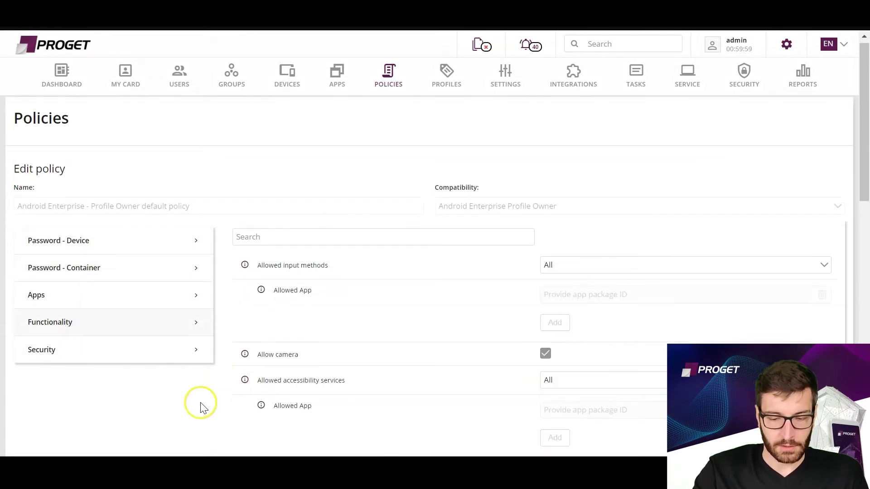
scroll(184, 384, "down", 3)
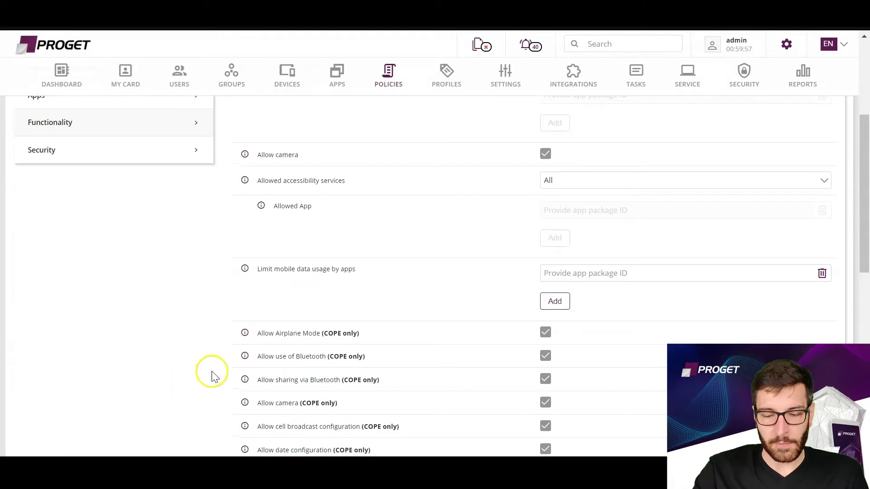
scroll(196, 344, "down", 2)
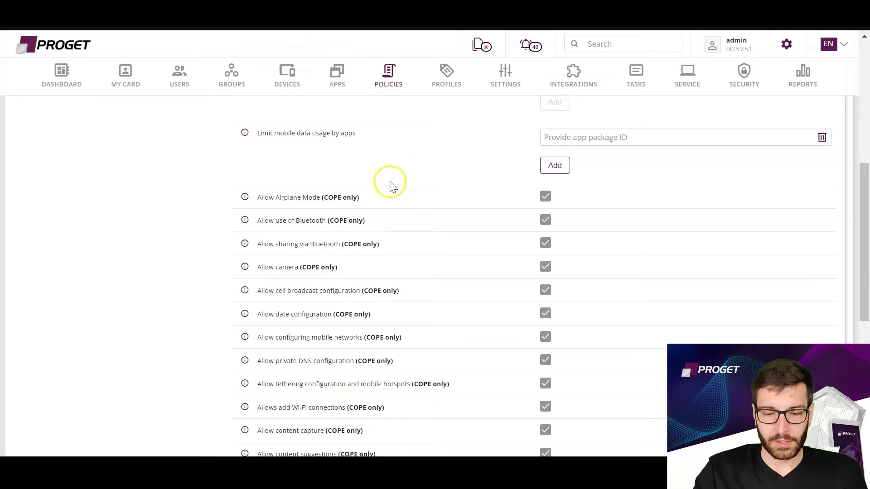
left_click_drag(360, 198, 325, 198)
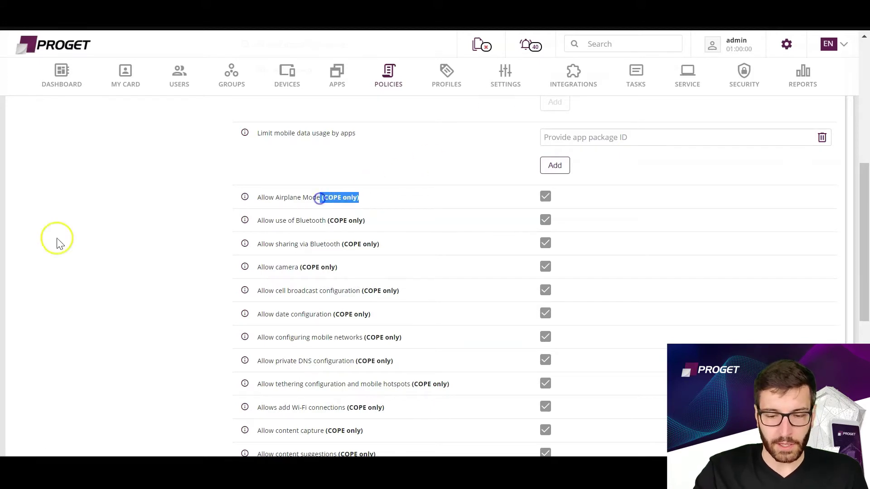
left_click(123, 244)
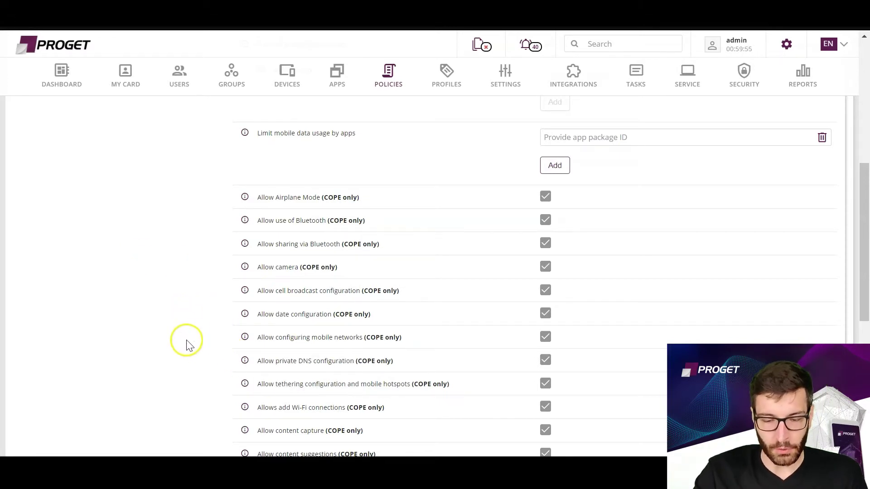
scroll(161, 340, "down", 2)
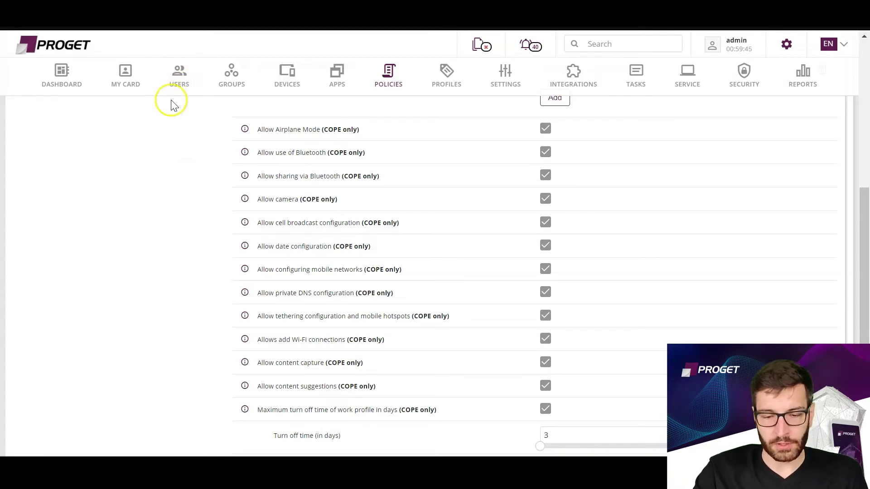
Step: Generate an Android Enterprise Profile Owner activation for user 2
left_click(181, 87)
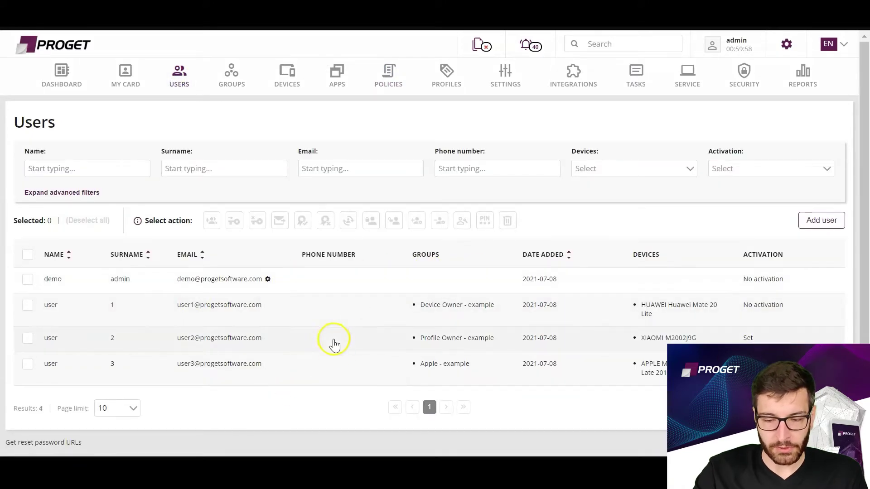
left_click(326, 344)
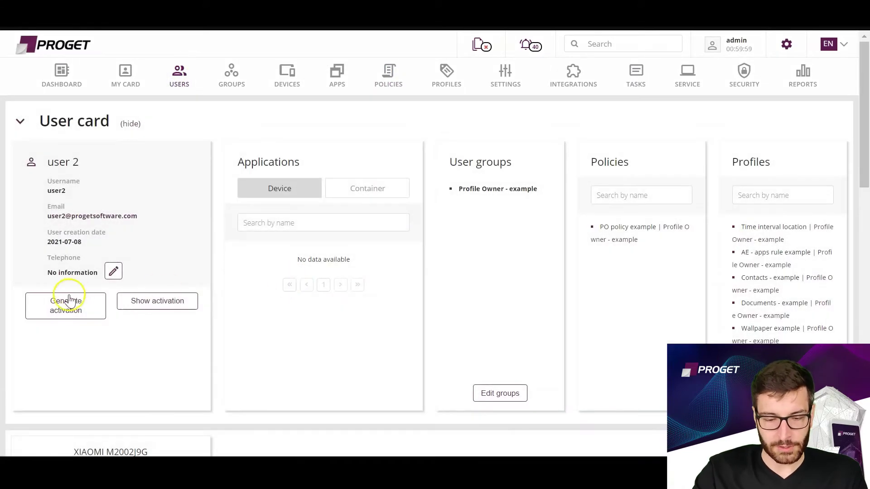
left_click(60, 306)
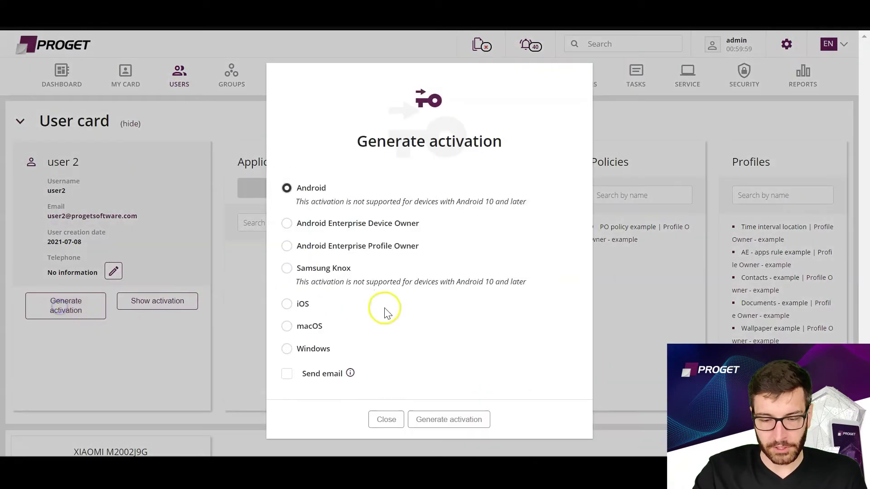
left_click(320, 246)
left_click(462, 426)
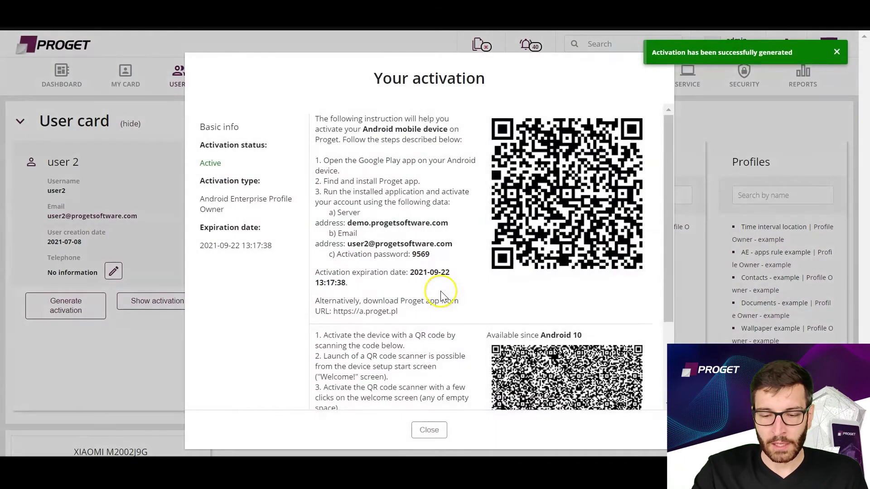
Step: Review the QR code activation instructions for Android 10 and later, highlighting the Welcome screen note, and close the activation details
scroll(458, 285, "down", 4)
left_click_drag(486, 221, 612, 256)
triple_click(459, 259)
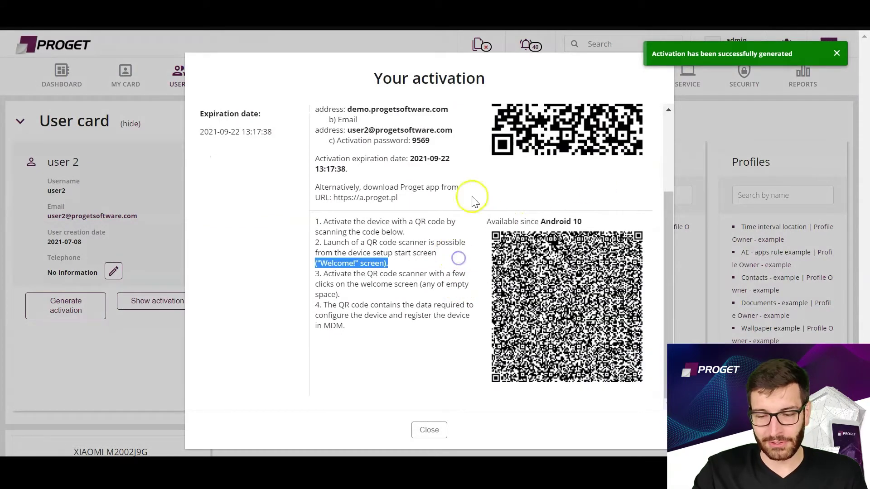
left_click(404, 263)
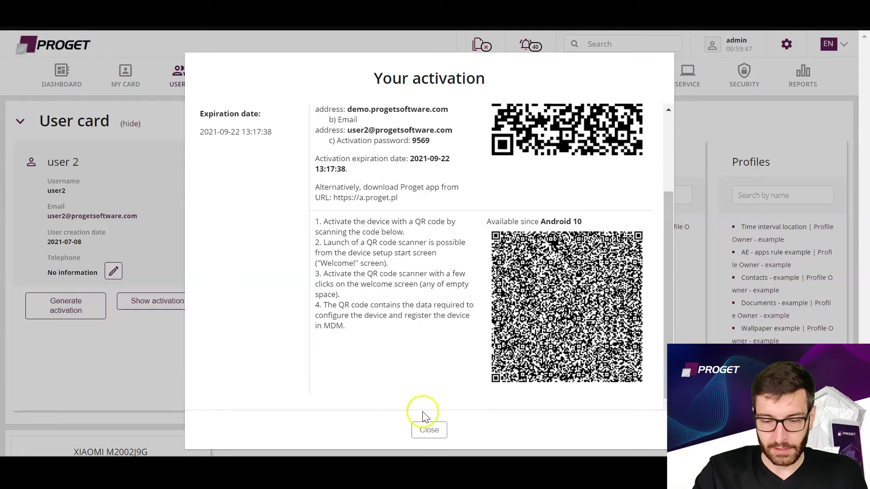
left_click(433, 432)
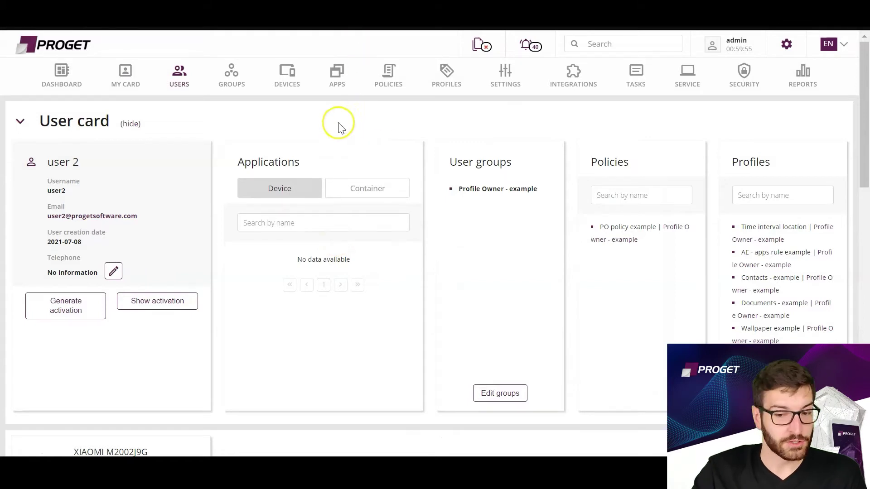
Step: Start creating a new Kiosk profile
left_click(446, 81)
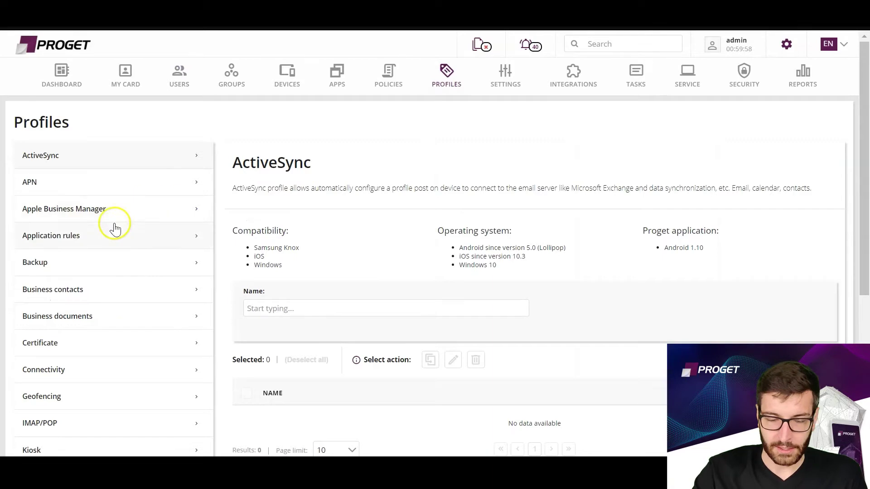
scroll(86, 272, "down", 5)
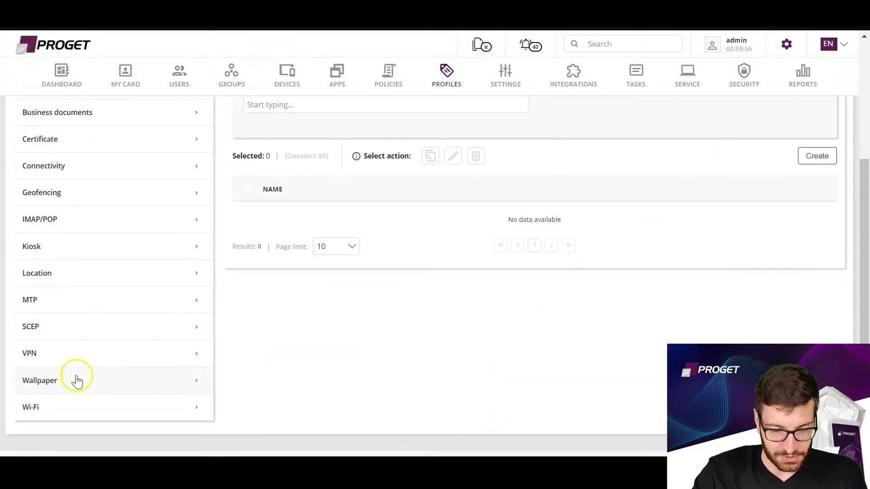
left_click(48, 249)
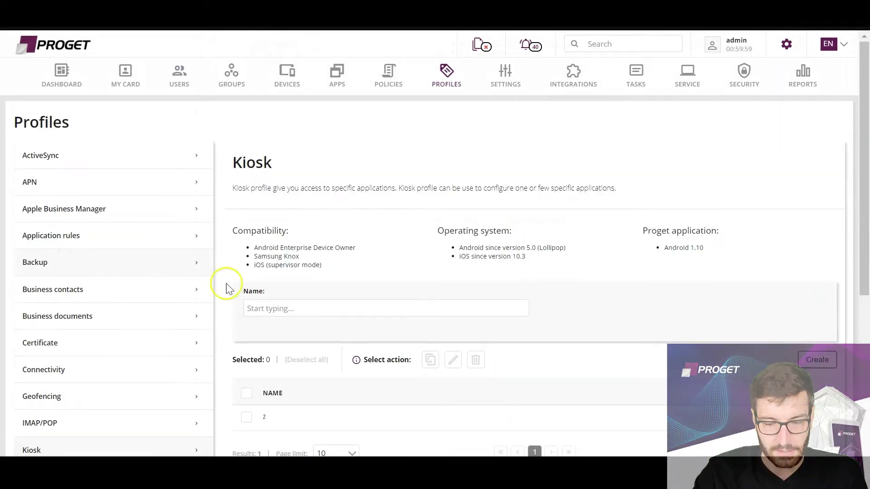
left_click(817, 359)
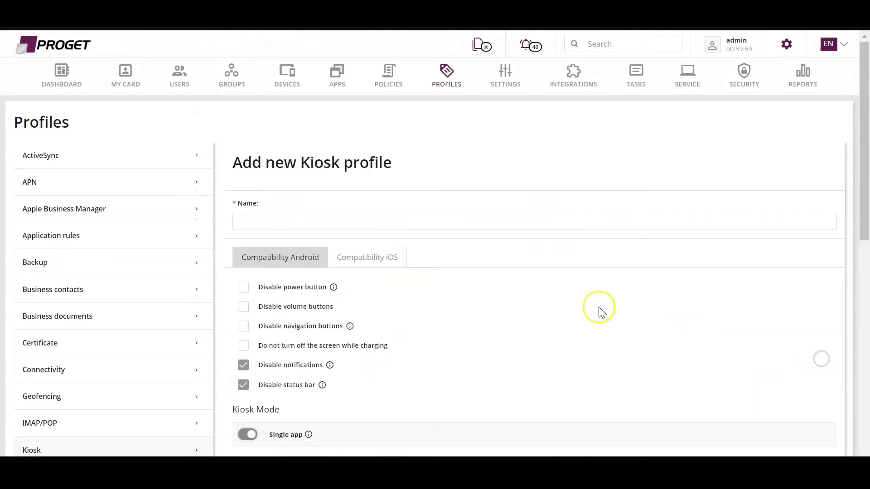
Step: Switch the new profile's Android kiosk mode from Single app to Multi app
scroll(444, 316, "down", 5)
scroll(408, 322, "up", 2)
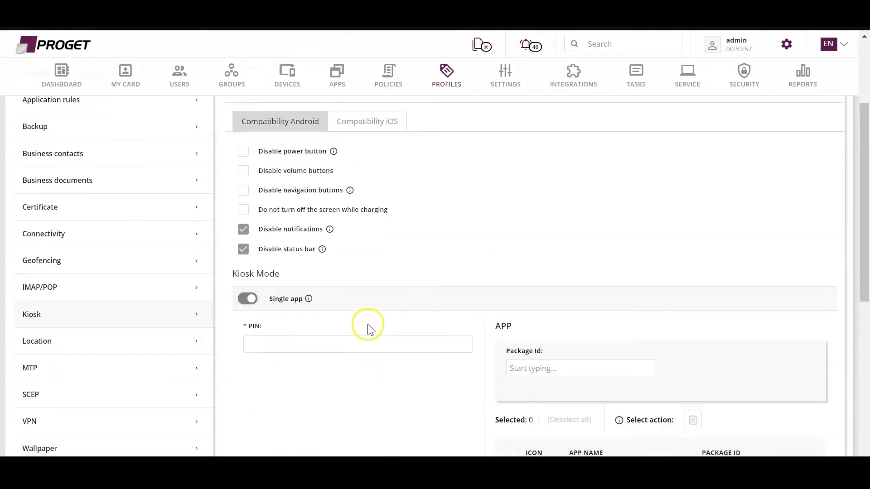
left_click(248, 300)
left_click(248, 323)
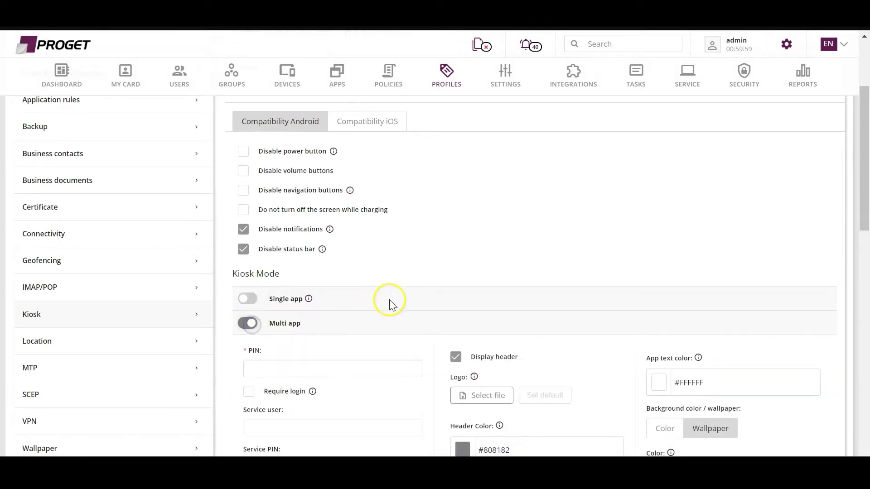
Step: Examine the Multi app kiosk settings, including the PIN, login, header, color, wallpaper and app grid options
scroll(388, 308, "down", 2)
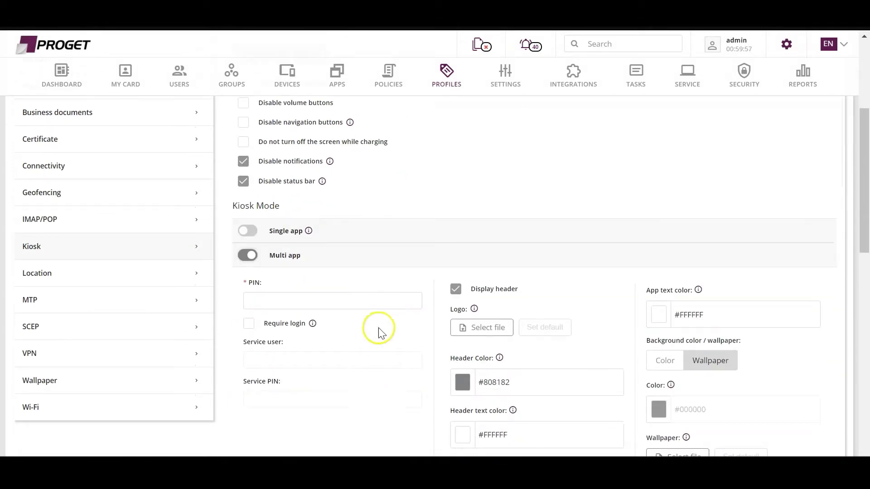
scroll(379, 335, "down", 3)
scroll(378, 327, "up", 4)
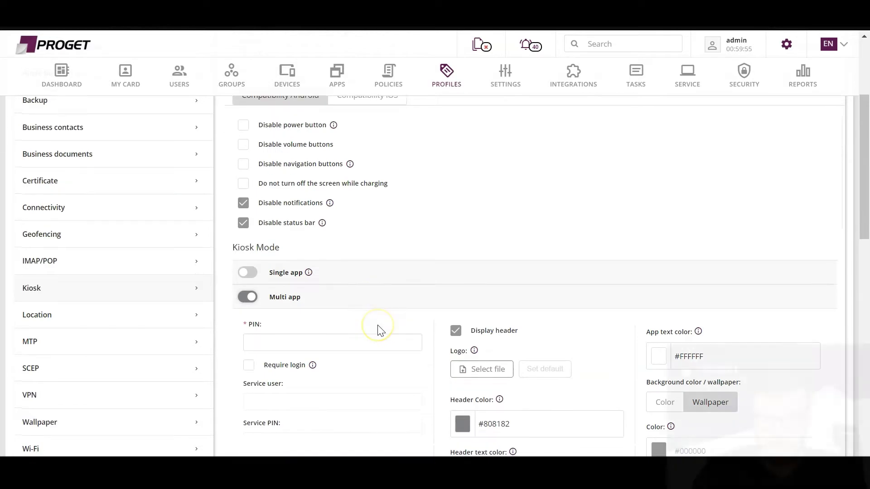
scroll(378, 330, "down", 4)
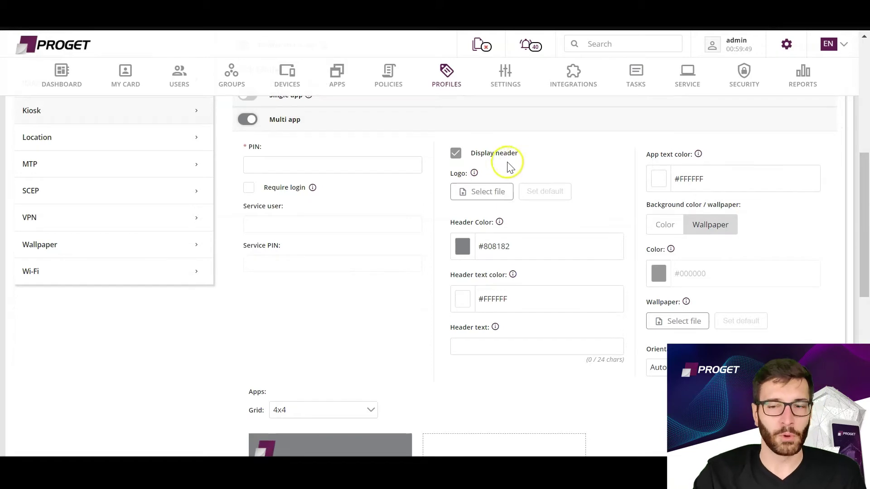
scroll(367, 275, "down", 1)
scroll(317, 290, "down", 2)
scroll(317, 290, "up", 3)
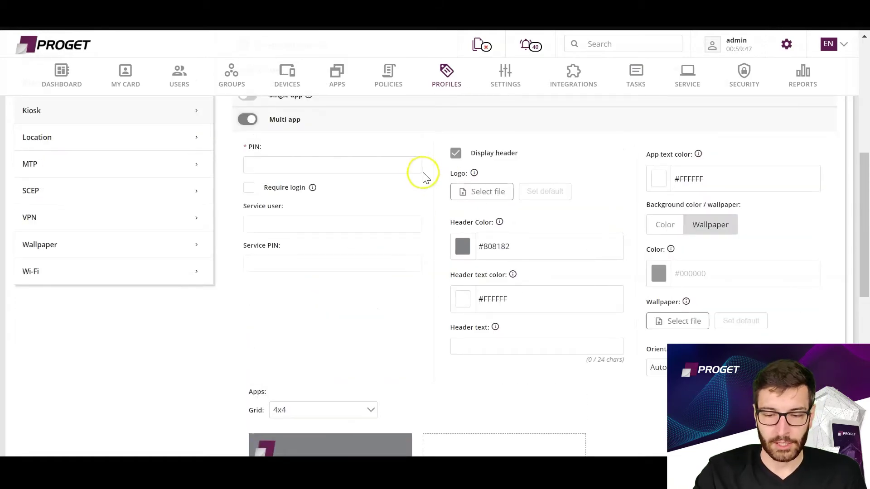
scroll(350, 316, "down", 3)
scroll(350, 317, "up", 3)
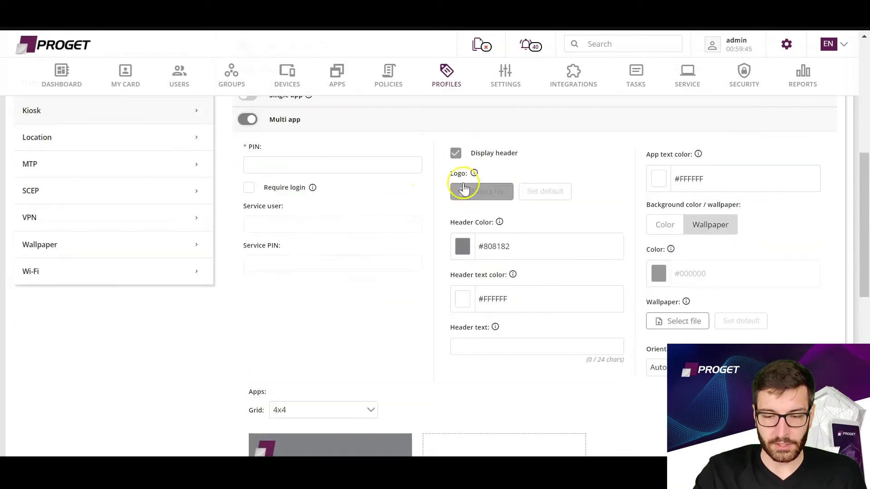
Step: Disable Display header for the Multi app kiosk and check the home screen preview
left_click(456, 152)
scroll(343, 340, "down", 5)
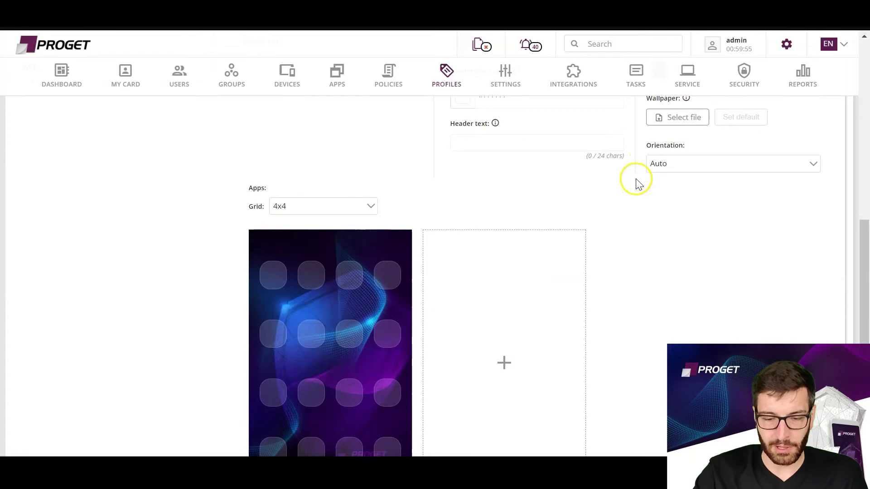
scroll(490, 275, "up", 5)
scroll(317, 383, "down", 5)
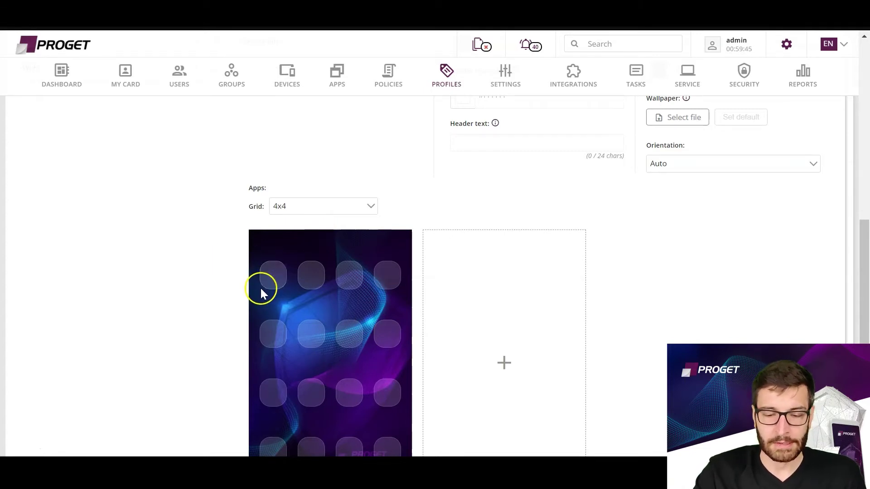
Step: Add Google Chrome, Slack, Gmail, Microsoft Teams, Microsoft Outlook and Google One from the system apps to the kiosk home screen
left_click(274, 274)
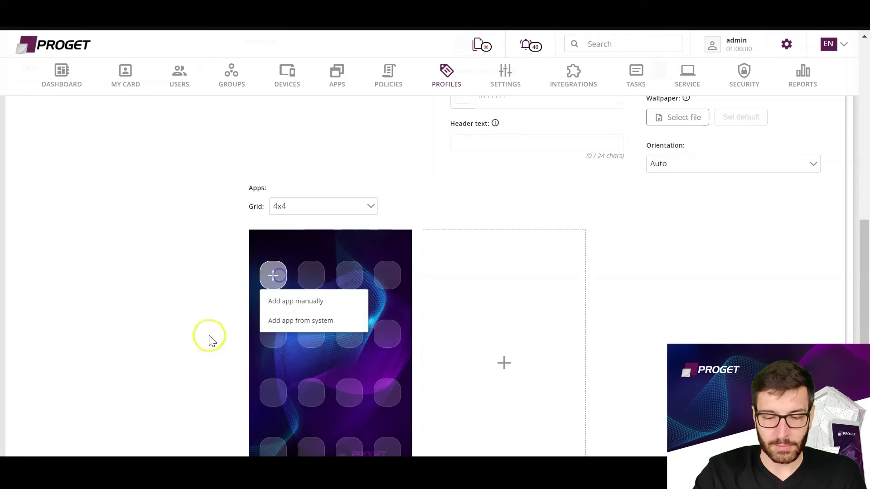
left_click(316, 322)
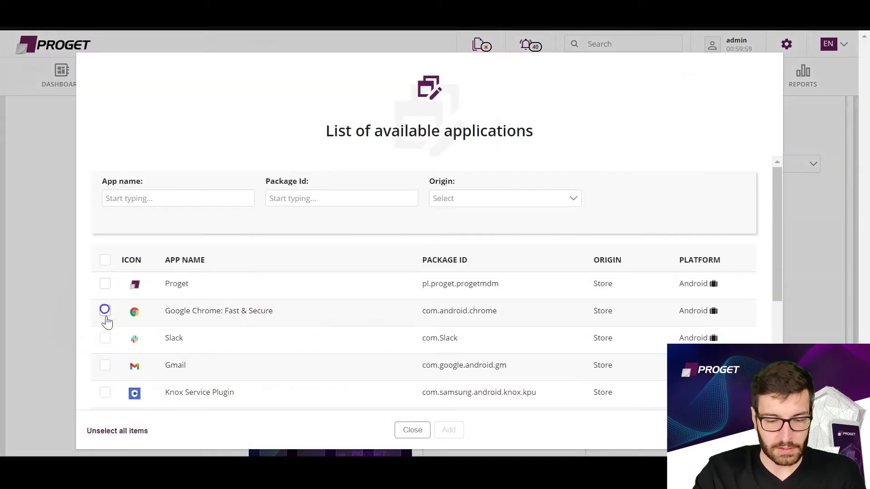
left_click(105, 311)
left_click(104, 338)
left_click(105, 366)
scroll(105, 365, "down", 4)
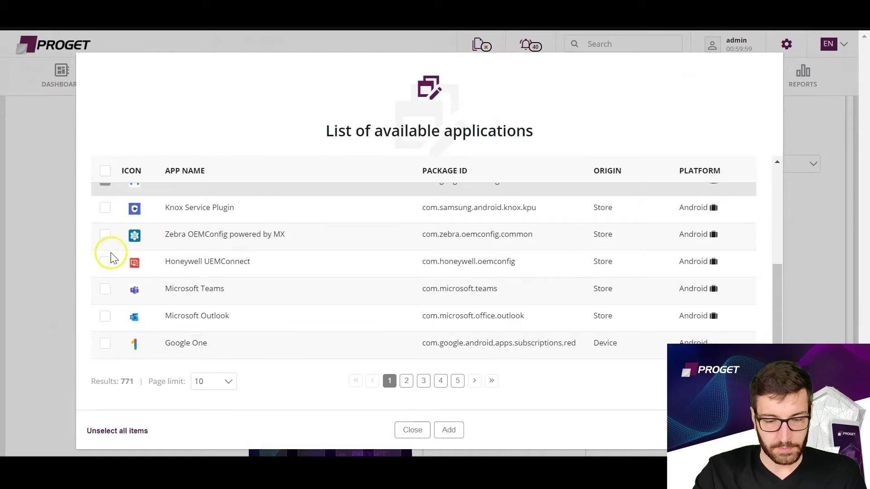
left_click(105, 289)
left_click(105, 316)
left_click(104, 345)
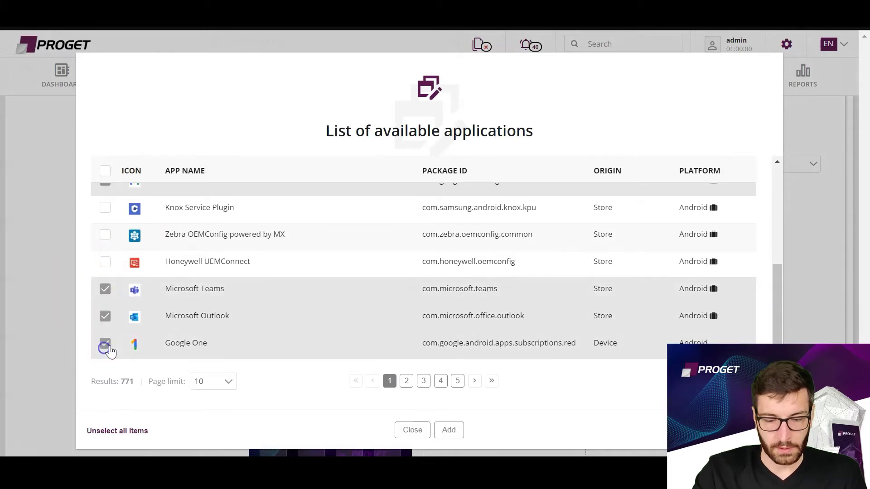
left_click(449, 430)
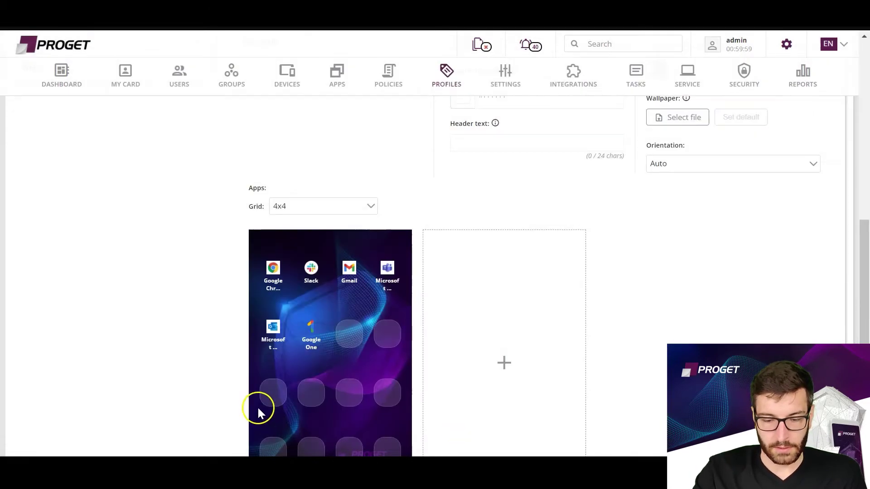
Step: Rearrange the 4x4 kiosk screen: Google One and Outlook ending the last row, Gmail starting the third, Teams ending the second
scroll(272, 269, "down", 2)
left_click_drag(315, 269, 387, 379)
left_click_drag(273, 260, 356, 384)
left_click_drag(349, 199, 302, 326)
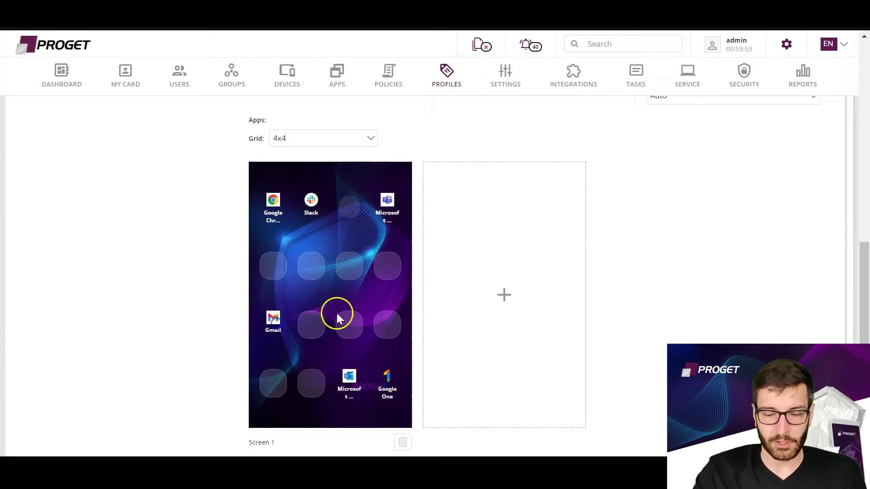
left_click_drag(386, 202, 385, 268)
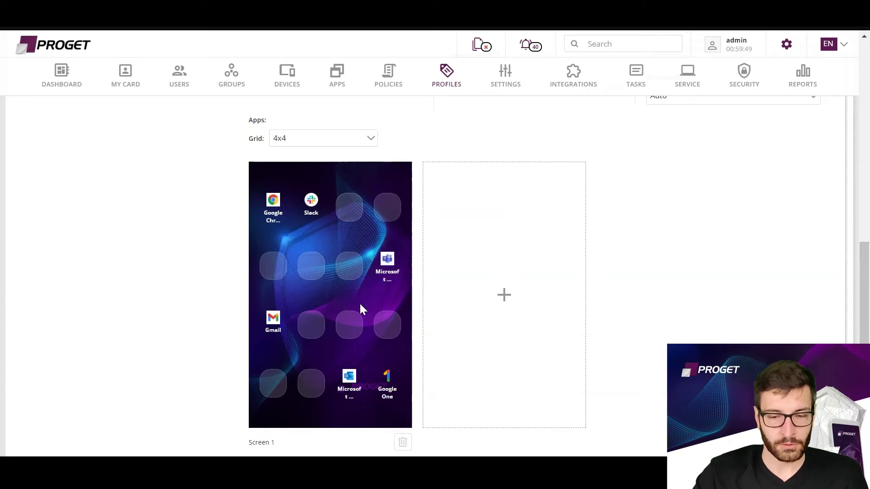
left_click(142, 324)
Step: Set the kiosk screen orientation to Horizontal and its app grid to 6x6
scroll(143, 330, "up", 5)
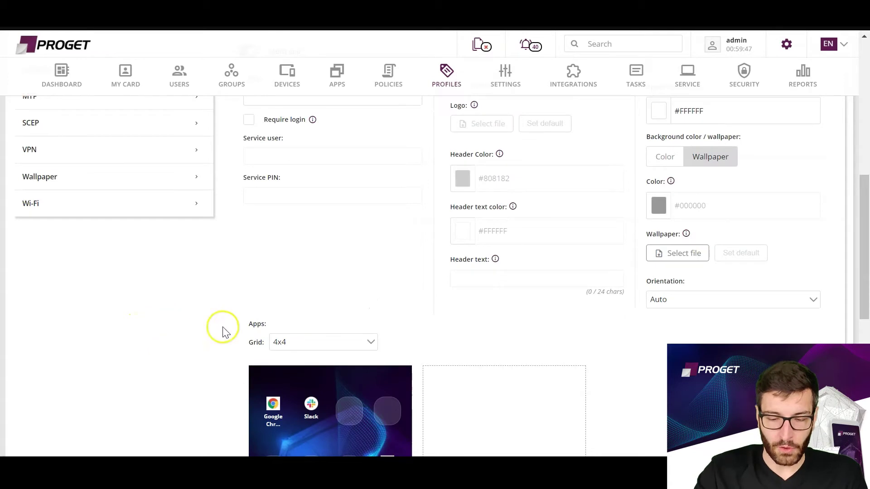
scroll(292, 349, "down", 3)
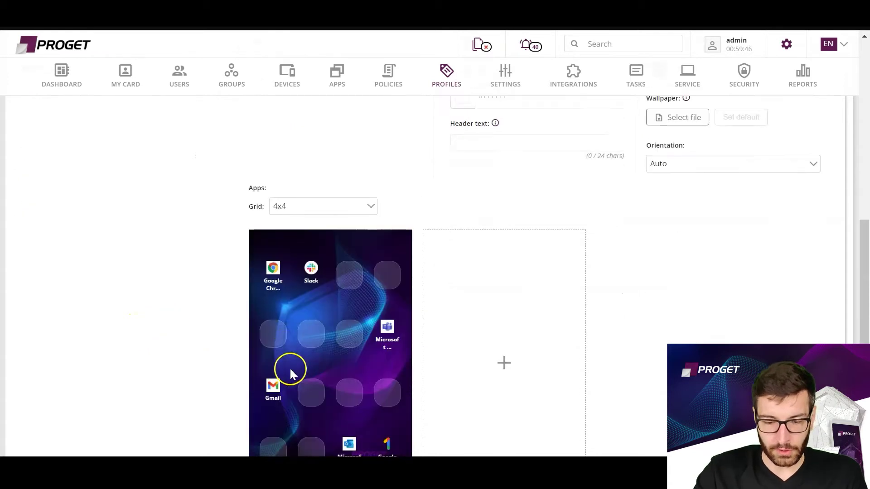
left_click(673, 173)
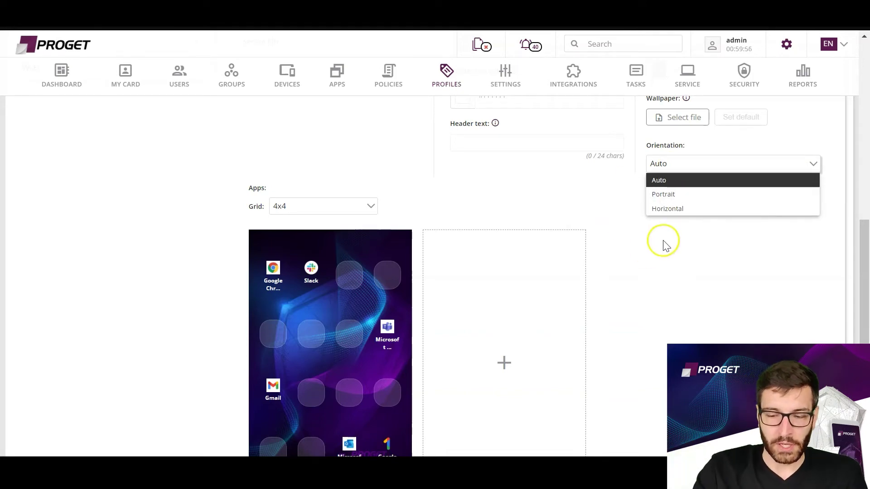
left_click(671, 211)
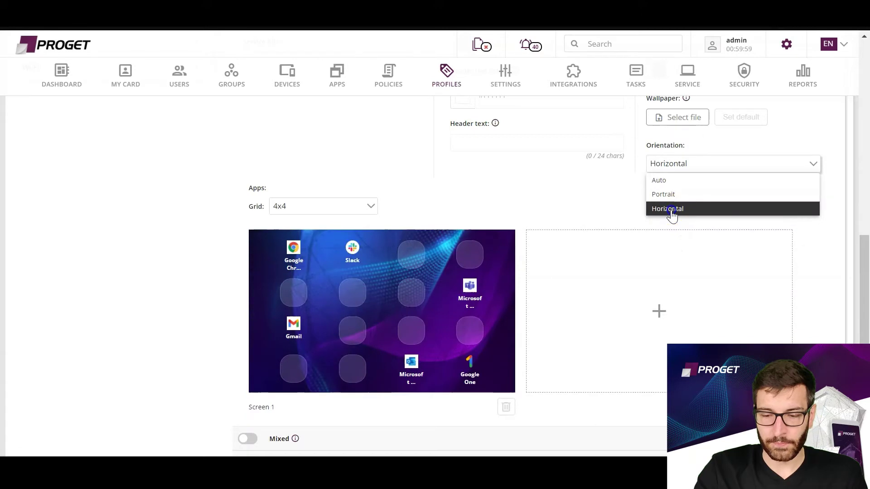
left_click(297, 206)
left_click(281, 308)
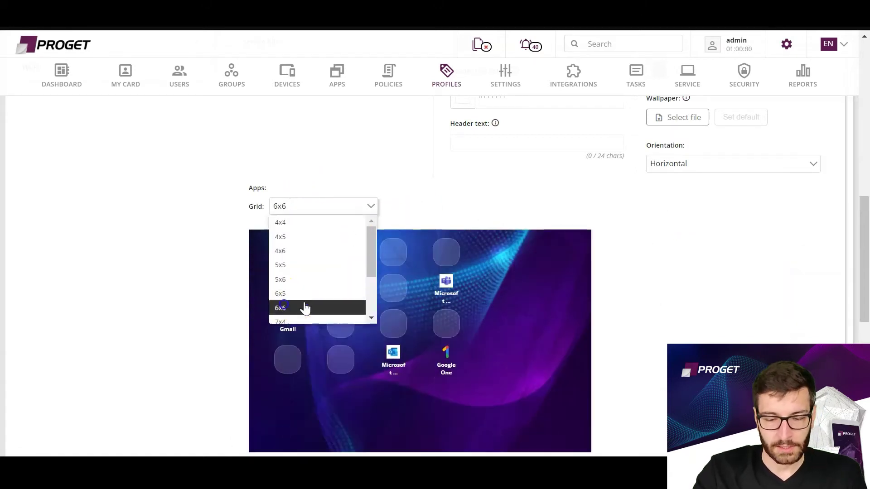
Step: On the 6x6 kiosk screen, group Google One, Teams and Outlook around the lower-right corner and place Gmail directly below Google Chrome
left_click_drag(450, 358, 448, 359)
left_click_drag(446, 285, 553, 393)
left_click_drag(547, 423, 550, 424)
left_click(419, 367)
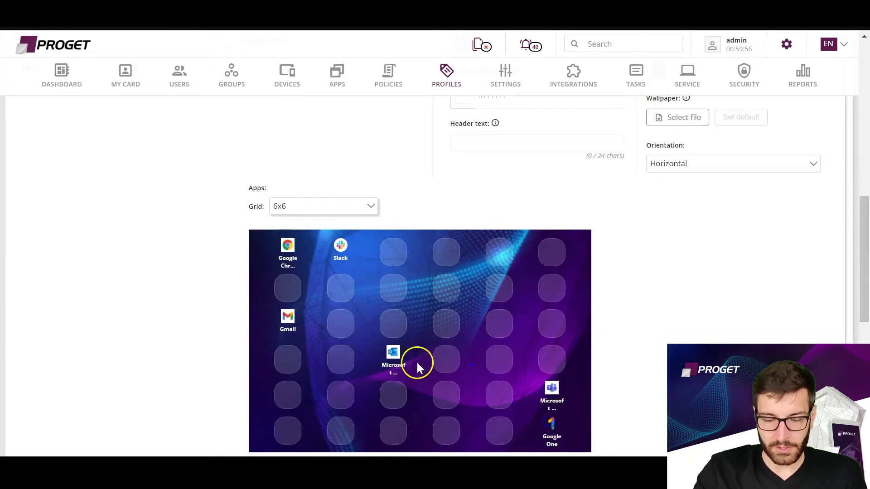
left_click_drag(504, 443, 504, 442)
left_click(279, 314)
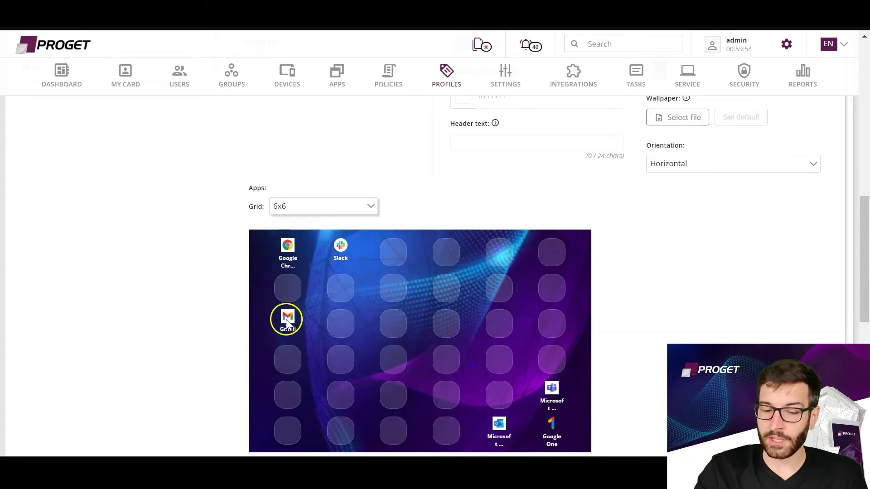
left_click_drag(284, 288, 285, 289)
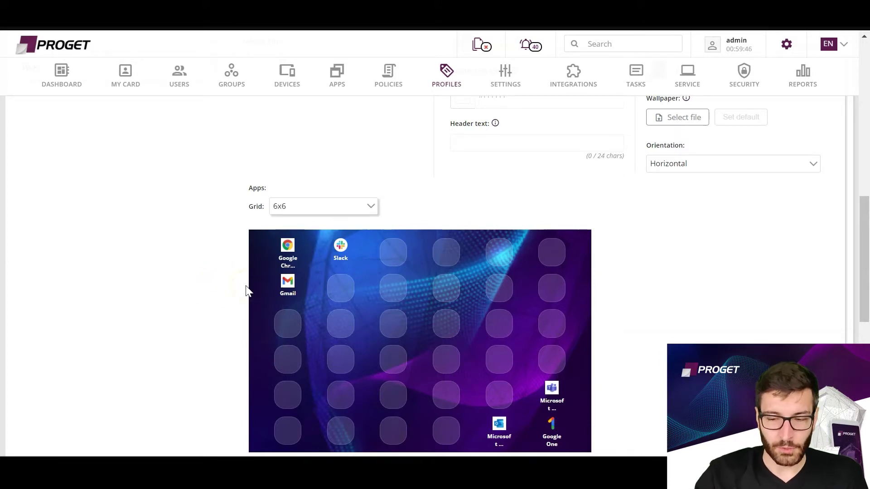
Step: Leave the Kiosk profile and open user 1's card at the quick actions for the HUAWEI Huawei Mate 20 Lite
scroll(263, 311, "up", 8)
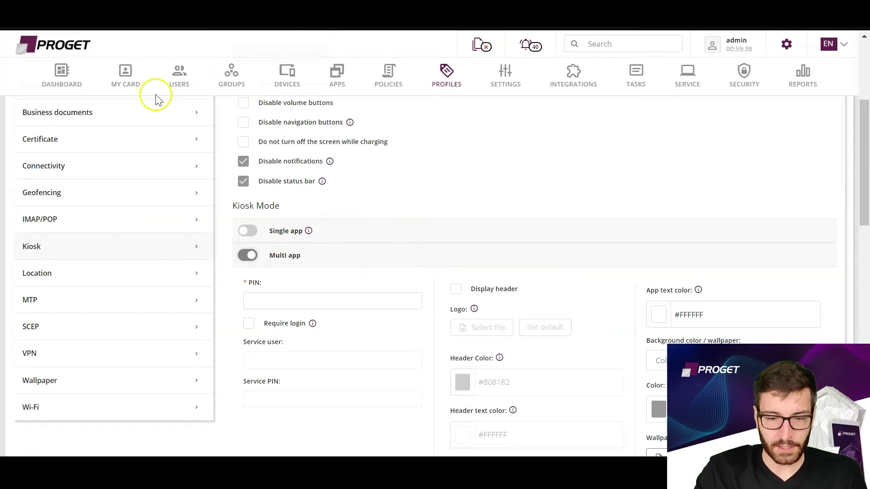
left_click(188, 78)
left_click(445, 323)
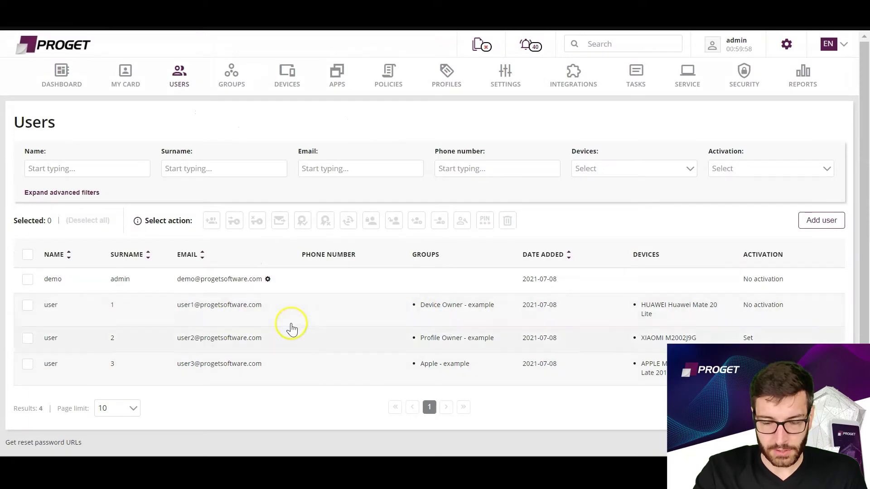
left_click(304, 305)
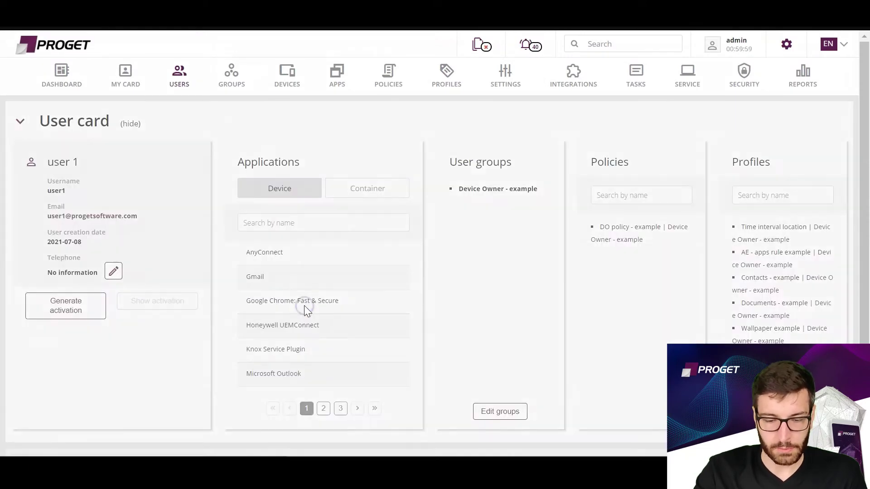
scroll(304, 305, "down", 5)
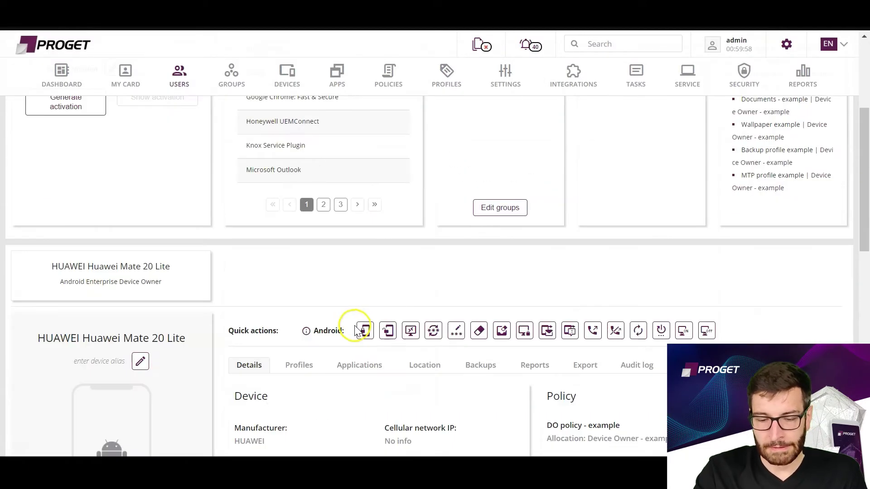
Step: Review the device's Send Message options, highlighting Use vibration and Use notification sound, and close the dialog without sending
left_click(547, 330)
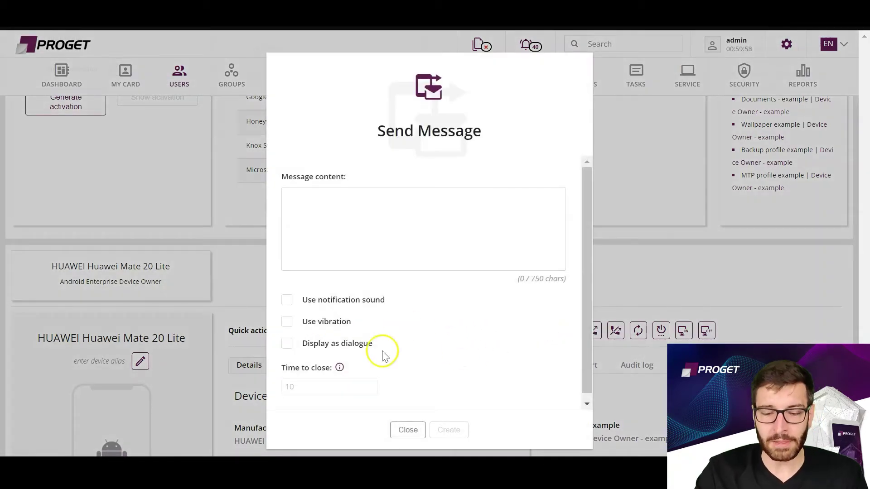
left_click_drag(358, 321, 296, 322)
left_click(385, 301)
left_click_drag(384, 302, 297, 305)
left_click(366, 313)
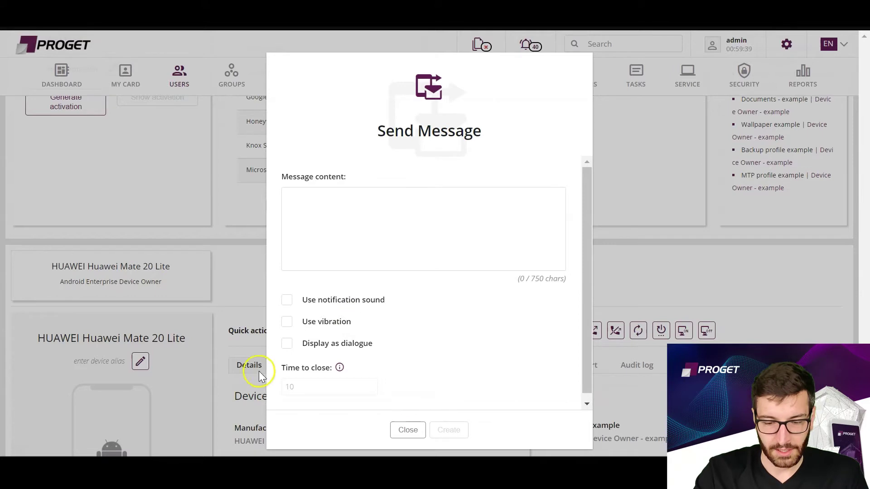
left_click(410, 432)
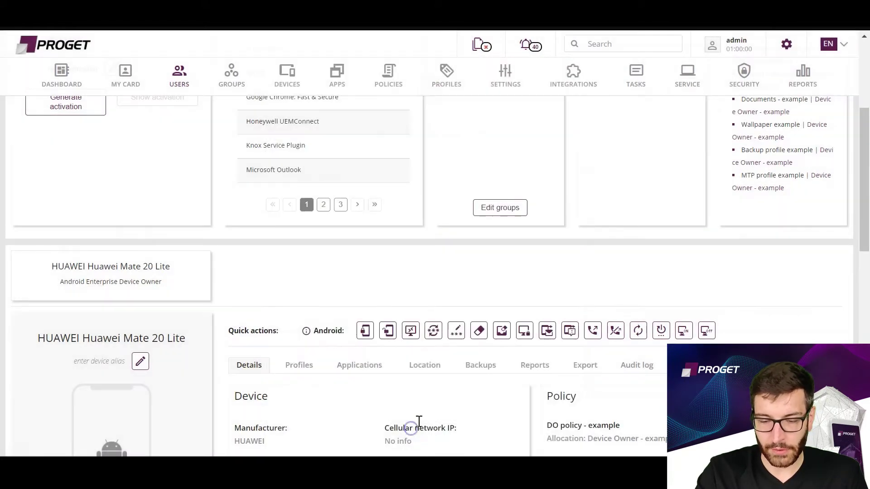
Step: Review the Send alert options for the HUAWEI Huawei Mate 20 Lite, highlighting Use vibration, and close the dialog without sending
left_click(570, 332)
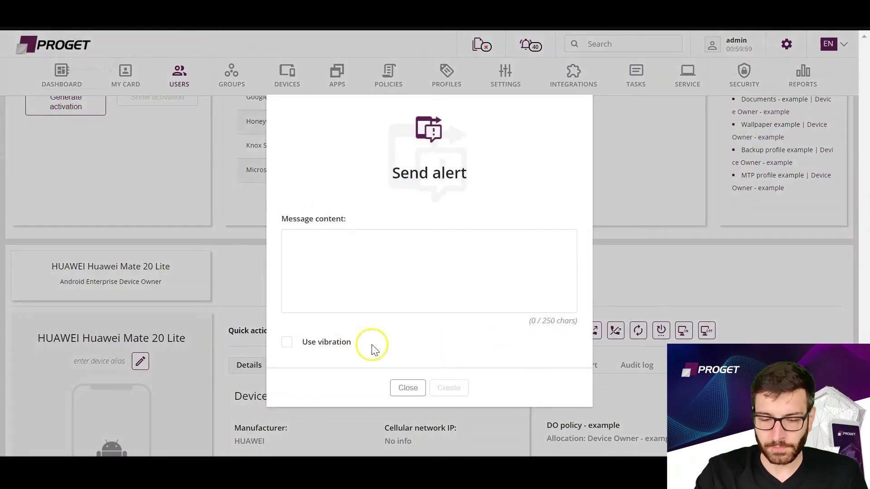
left_click_drag(299, 351, 371, 341)
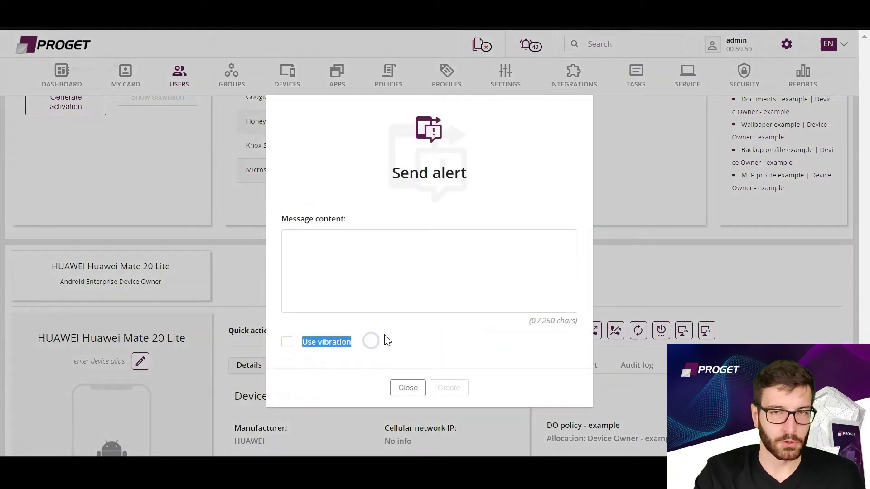
left_click(398, 389)
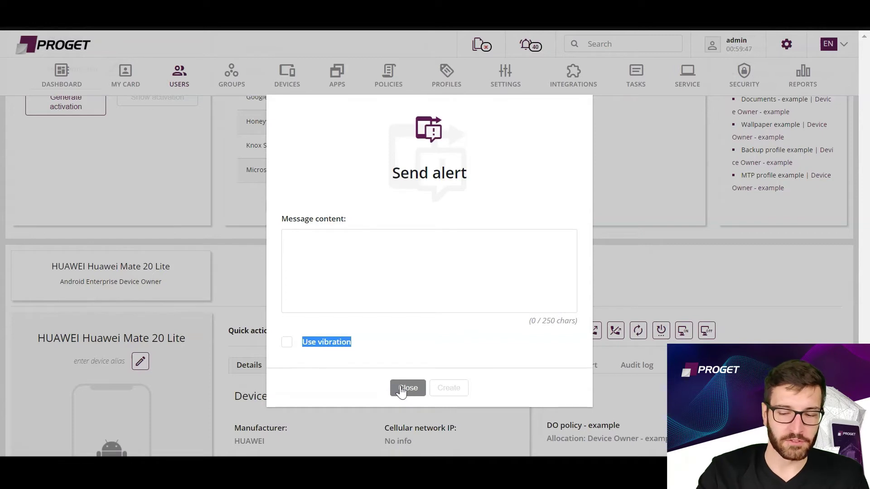
left_click(404, 389)
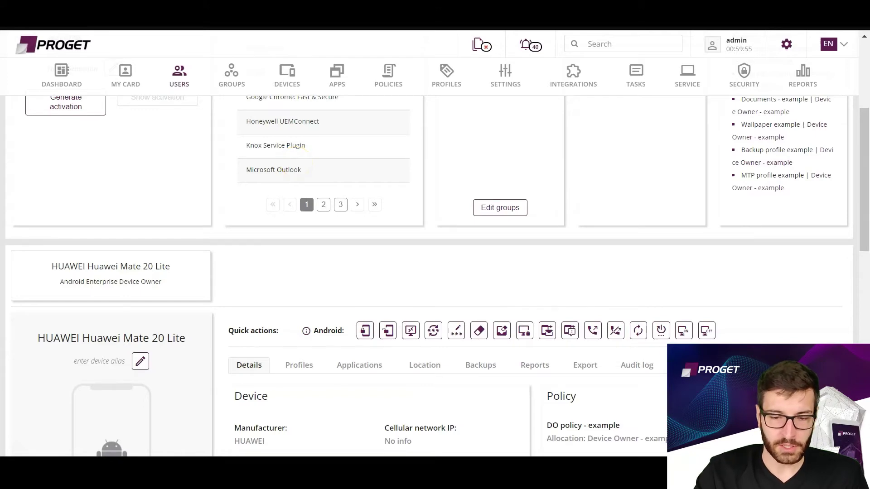
Step: View the activation types available for user 1 in the Generate activation dialog and close it without generating one
scroll(124, 150, "up", 5)
left_click(73, 321)
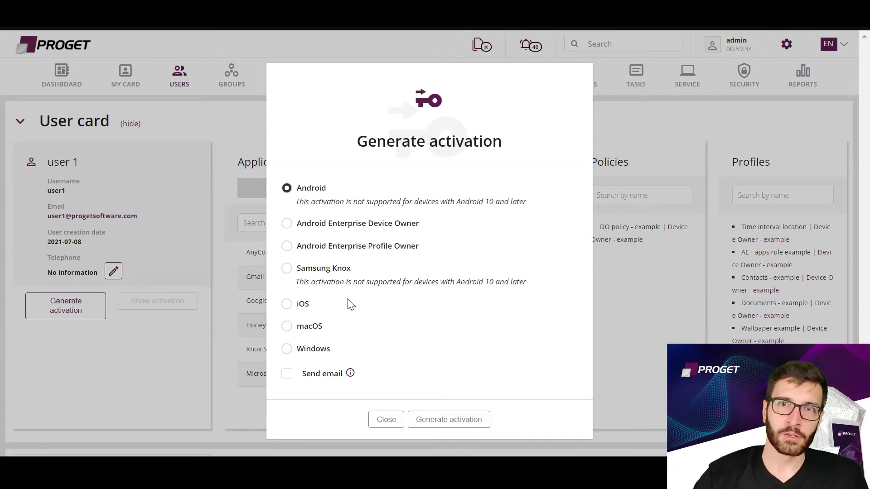
left_click(382, 423)
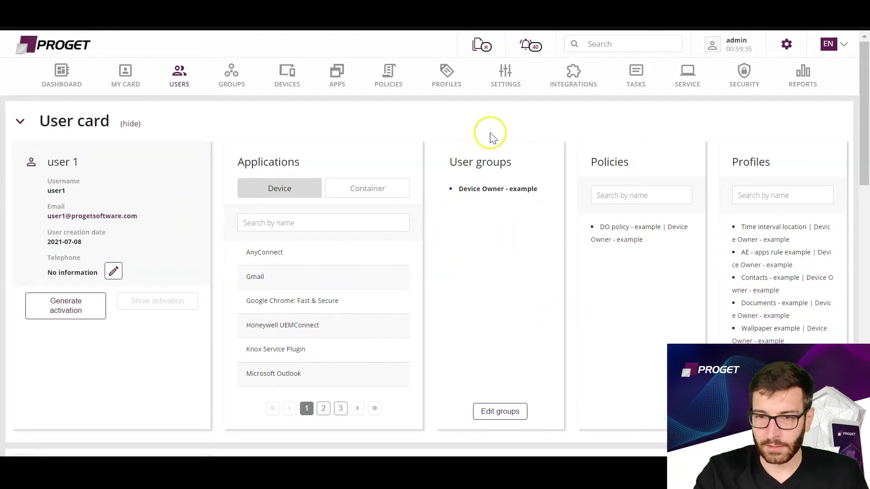
Step: Open the audit log generation options for the HUAWEI Huawei Mate 20 Lite and highlight the Include information entries
scroll(437, 330, "down", 10)
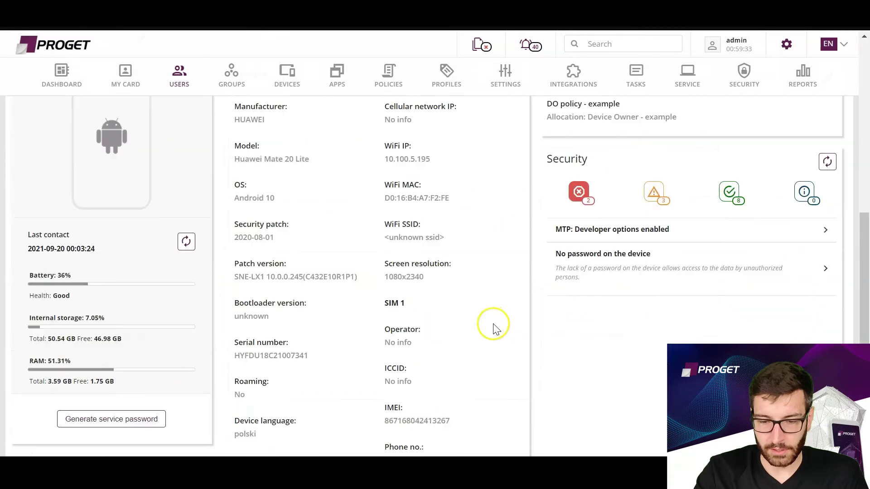
scroll(430, 371, "up", 4)
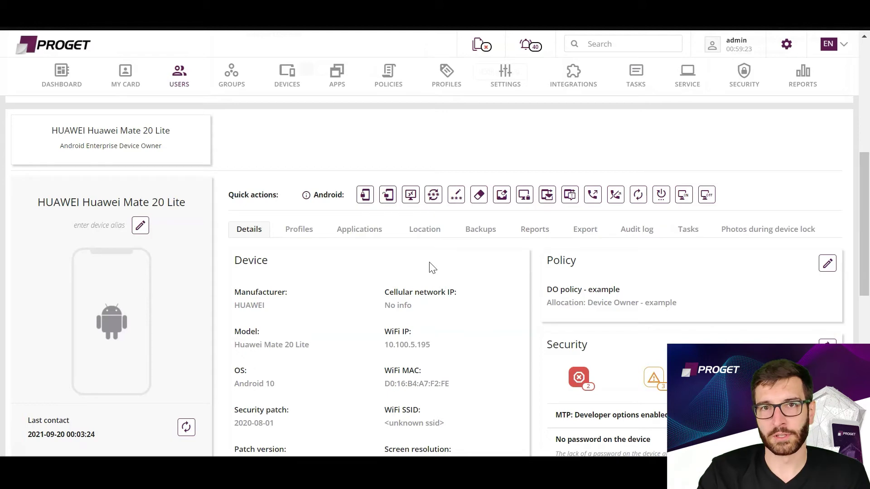
left_click(632, 233)
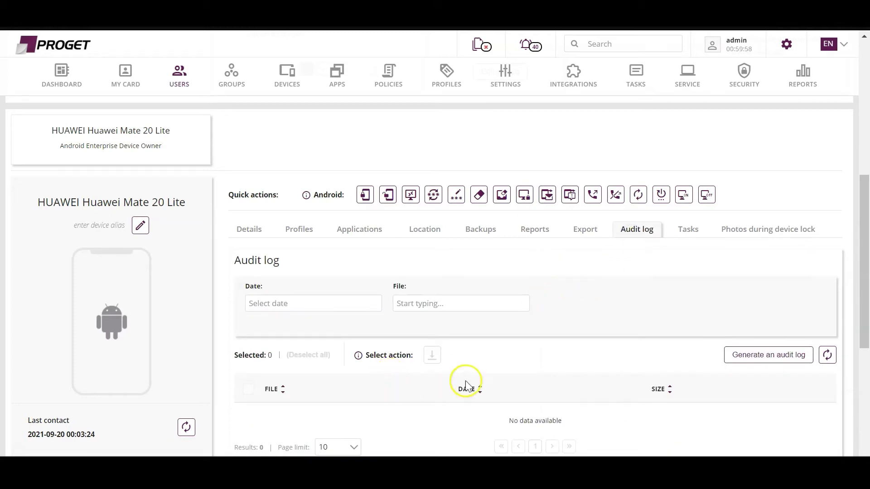
left_click(749, 366)
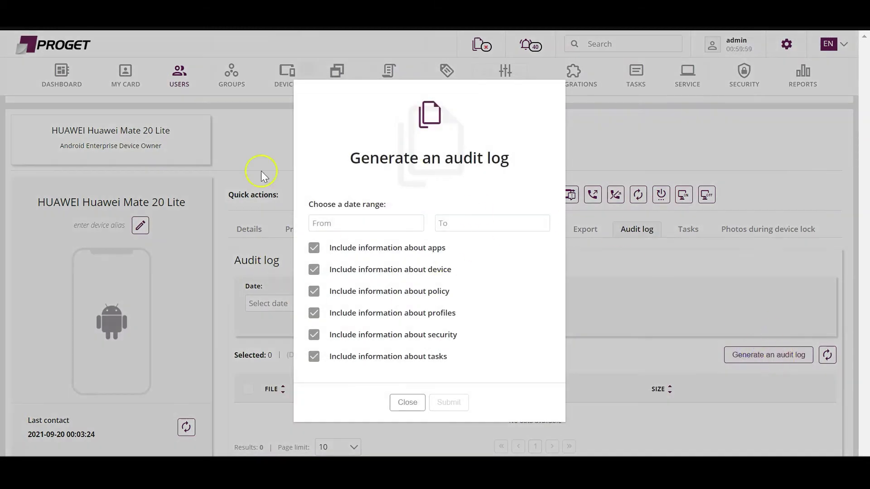
left_click_drag(328, 247, 432, 355)
left_click(465, 368)
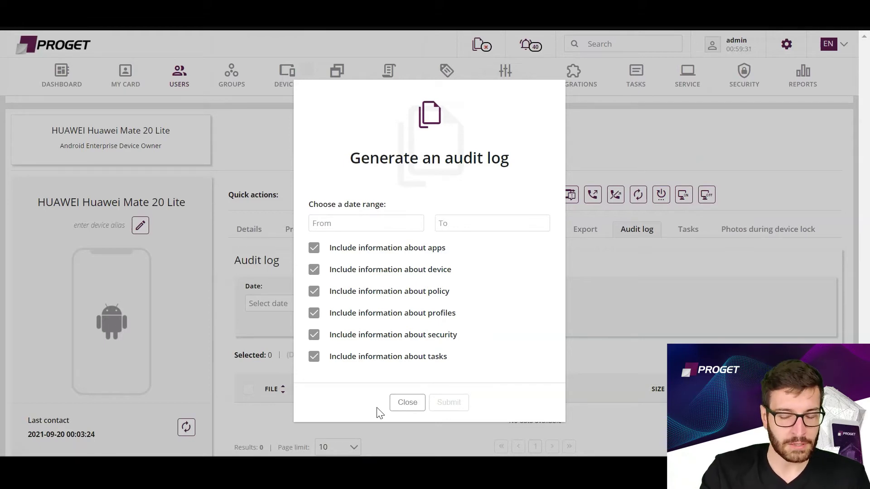
Step: Exclude information about apps from the audit log and close the dialog without submitting
left_click(313, 247)
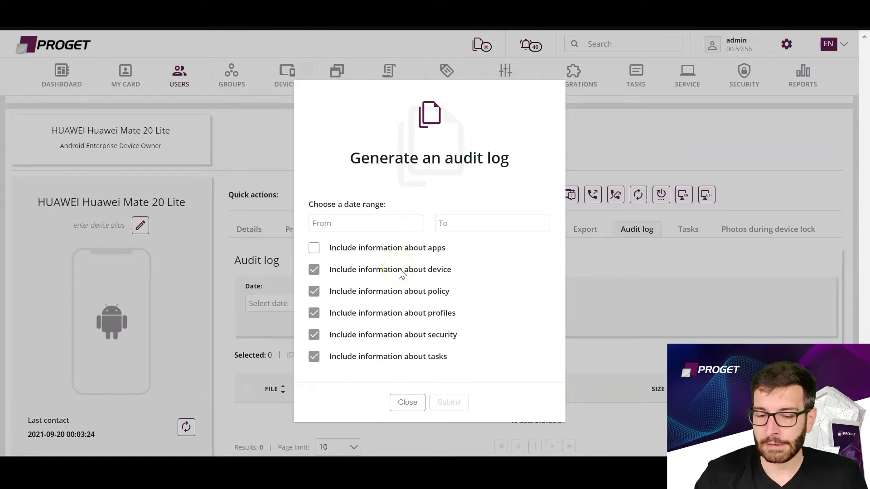
left_click(310, 257)
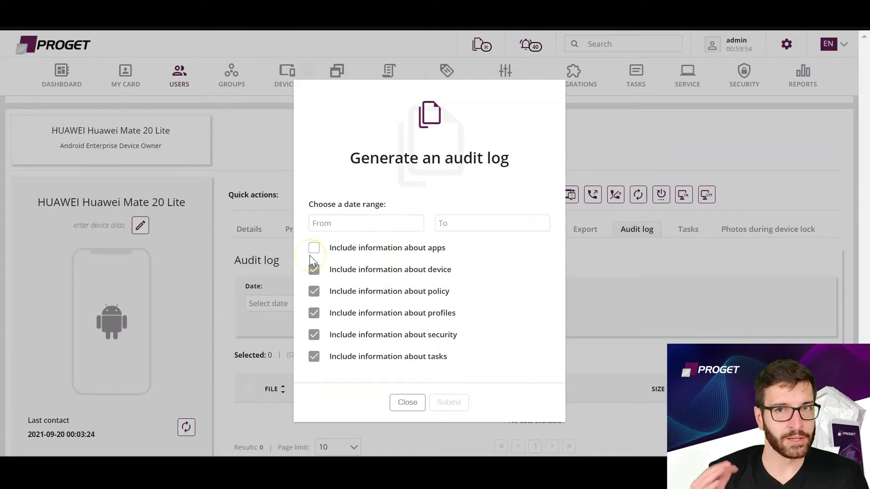
left_click(297, 352)
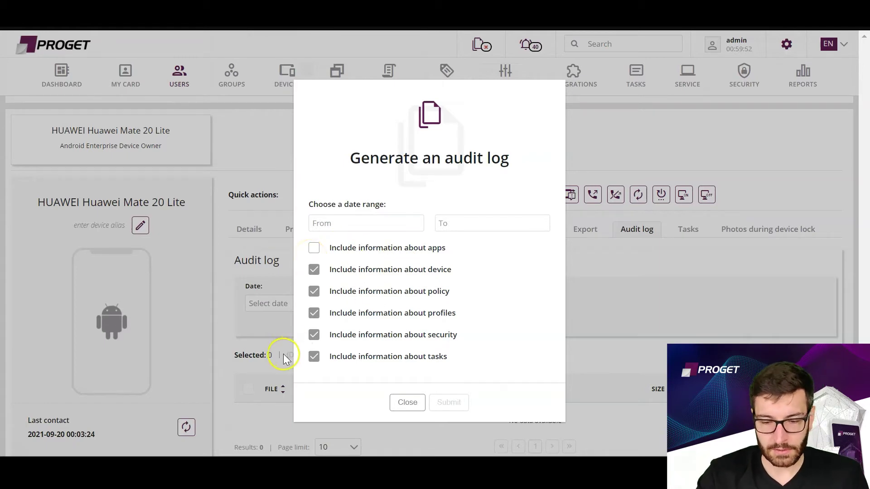
left_click(403, 403)
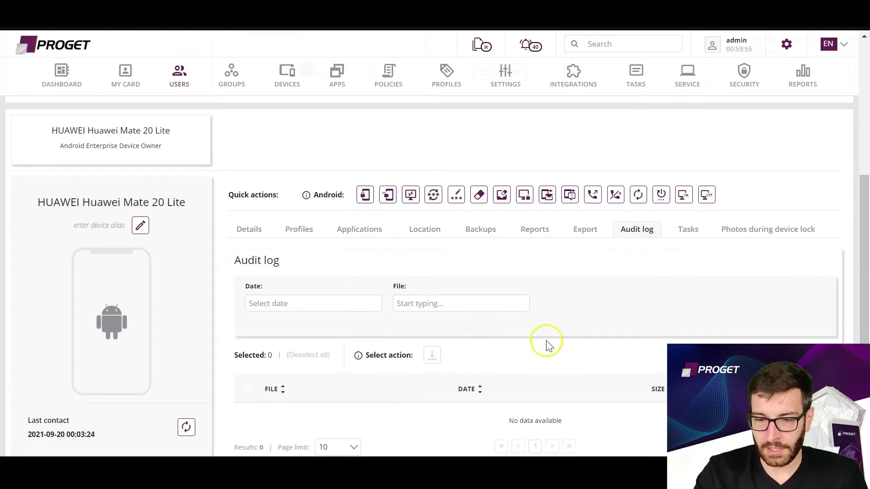
Step: Open the Licenses and support settings and examine the active devices, licence quantity and end date information
left_click(516, 78)
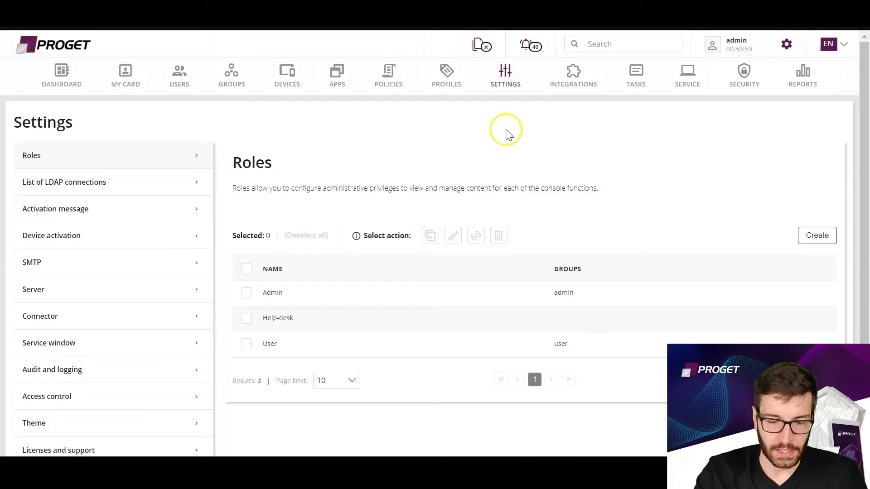
scroll(152, 295, "down", 2)
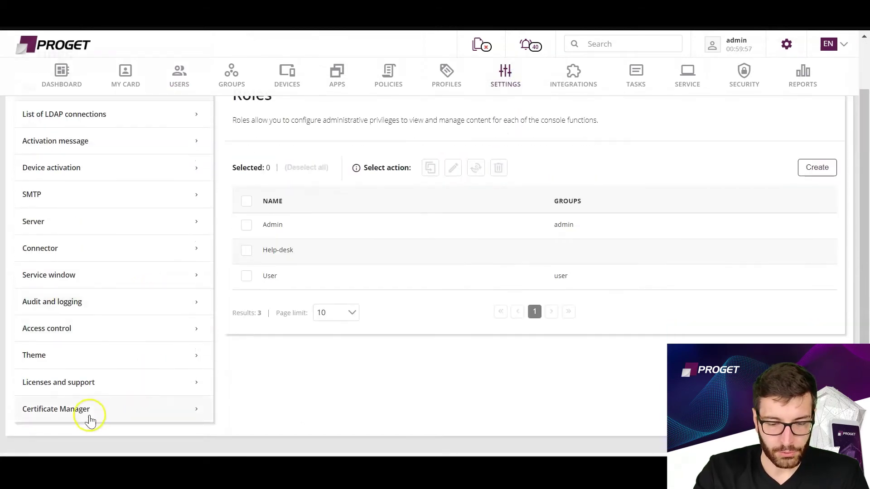
left_click_drag(16, 382, 113, 386)
scroll(287, 372, "down", 2)
left_click(279, 299)
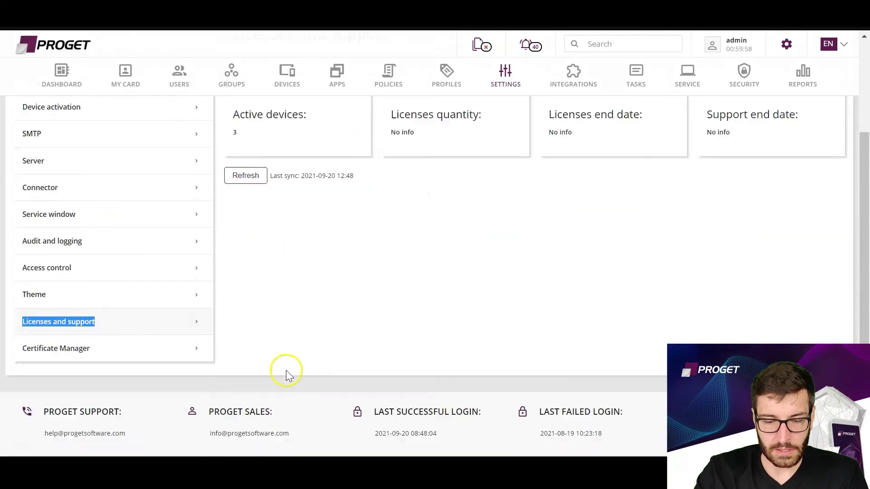
scroll(336, 284, "up", 1)
scroll(347, 323, "up", 1)
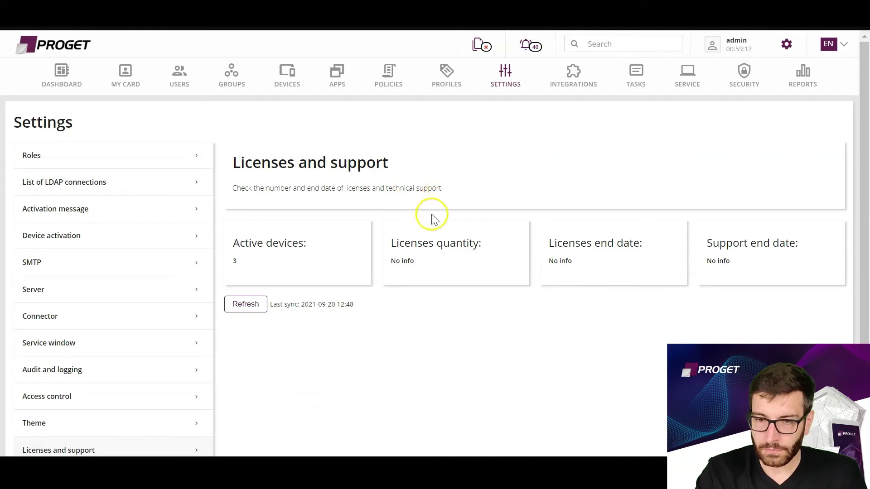
Step: Start a new APN profile and enable its Samsung configuration
left_click(450, 79)
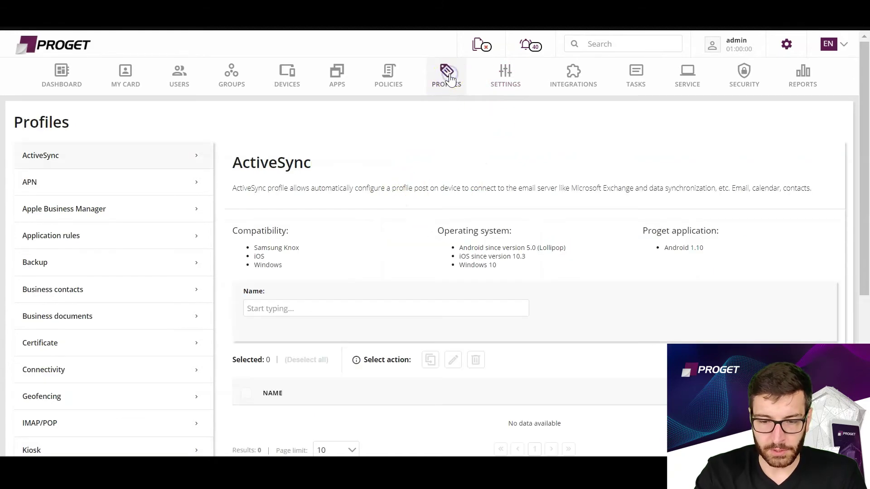
left_click(55, 180)
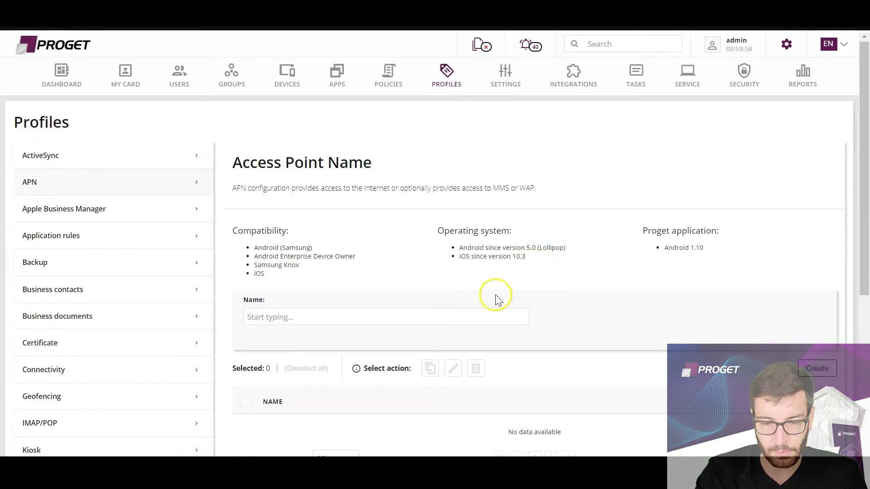
left_click(818, 369)
left_click(247, 290)
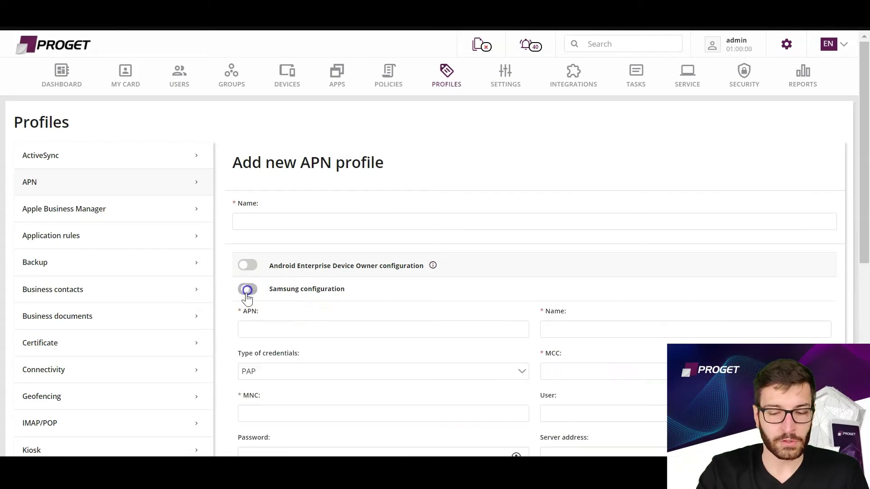
Step: Turn on Set as preferred in the Samsung APN configuration and leave the profile form for Settings without saving
scroll(272, 385, "down", 2)
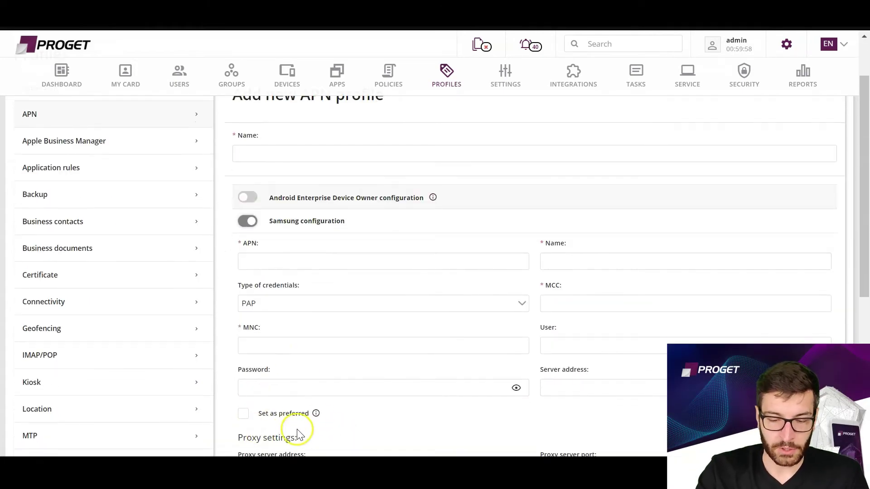
left_click_drag(334, 414, 267, 415)
left_click(261, 414)
double_click(269, 414)
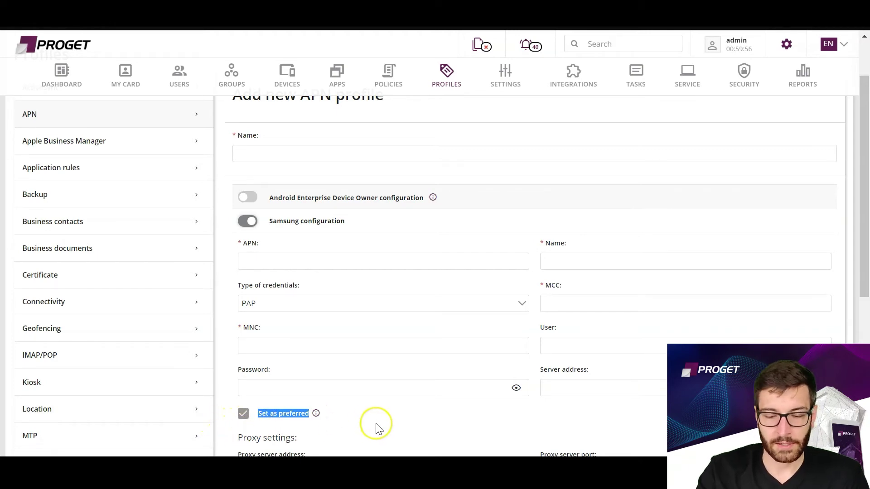
left_click(355, 425)
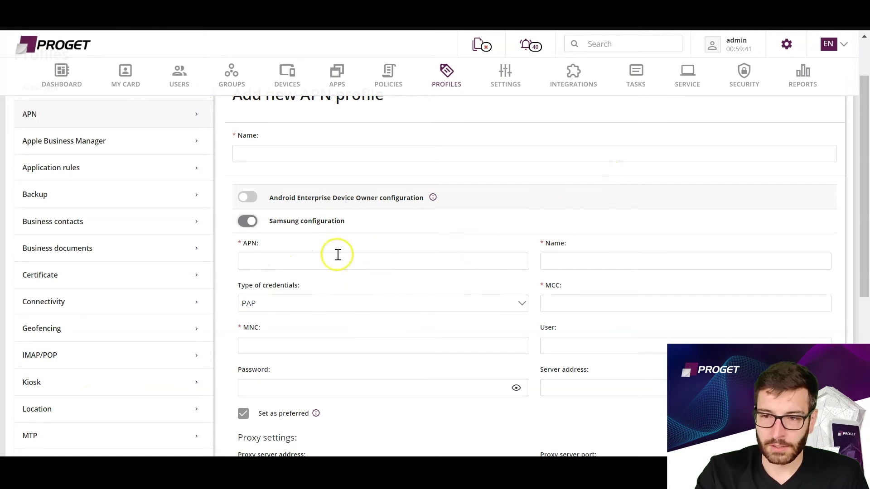
scroll(162, 223, "up", 2)
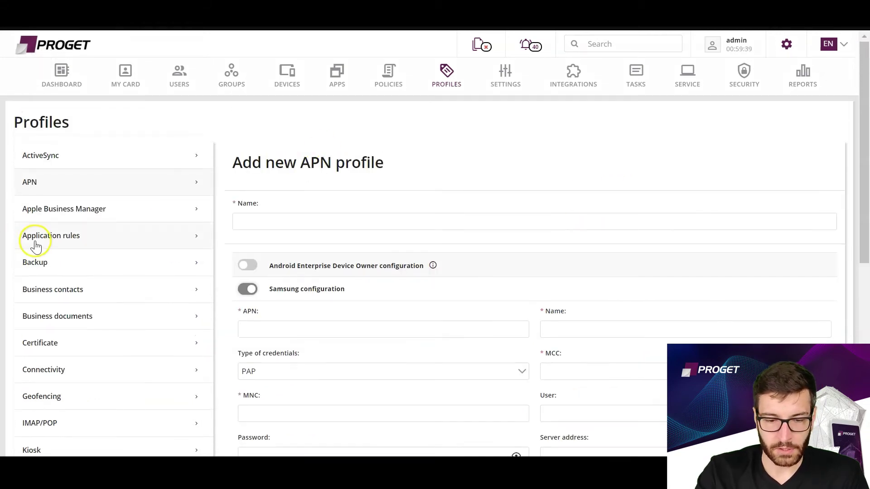
left_click(461, 75)
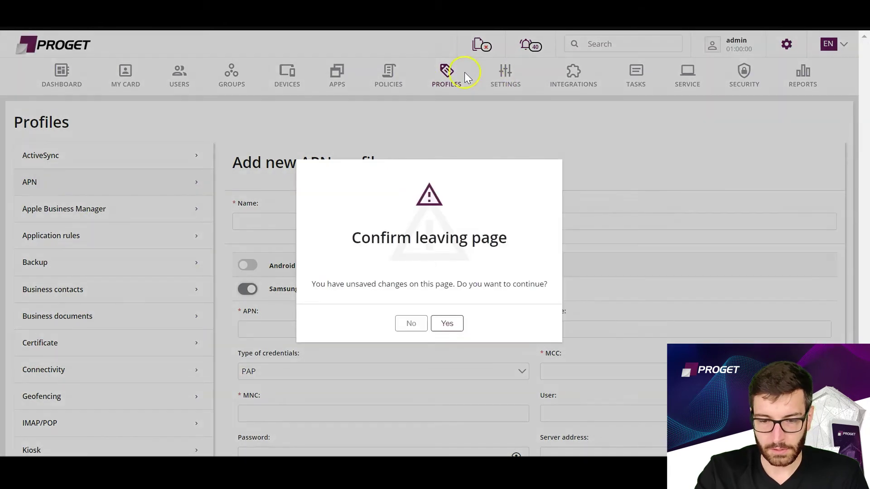
left_click(453, 327)
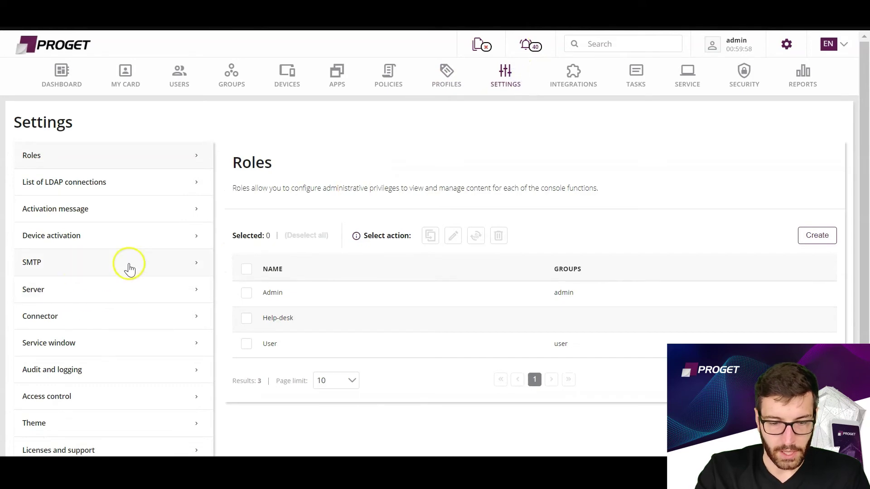
Step: In the Device activation settings, turn Leave all system apps enabled on and back off
left_click(70, 240)
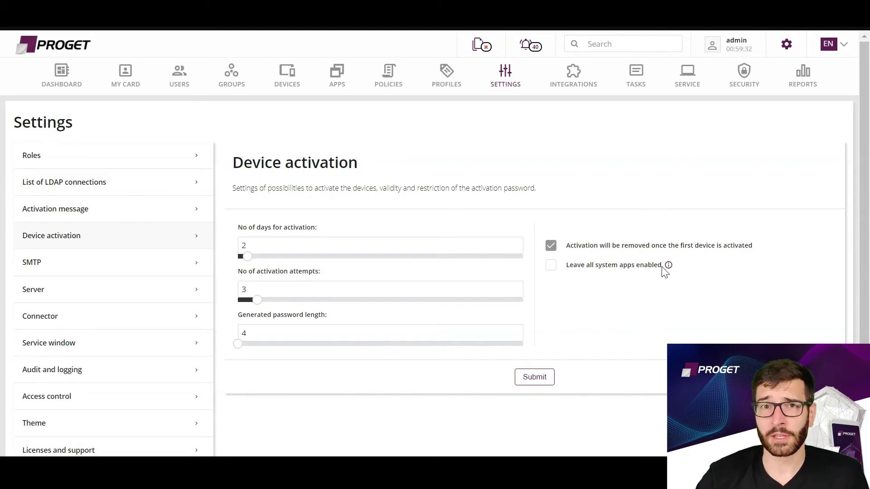
left_click(552, 265)
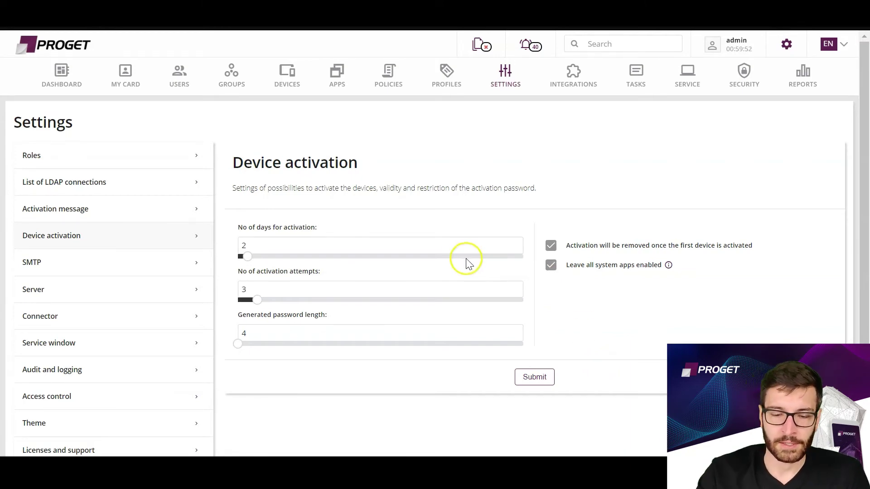
left_click(551, 272)
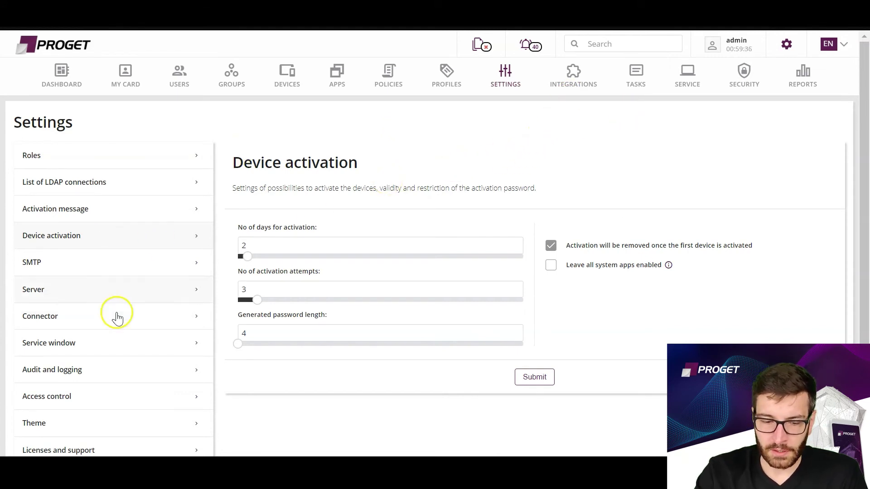
Step: Leave Device activation without saving and open the Add certificate form in Certificate Manager
scroll(105, 390, "down", 2)
left_click(53, 413)
left_click(453, 322)
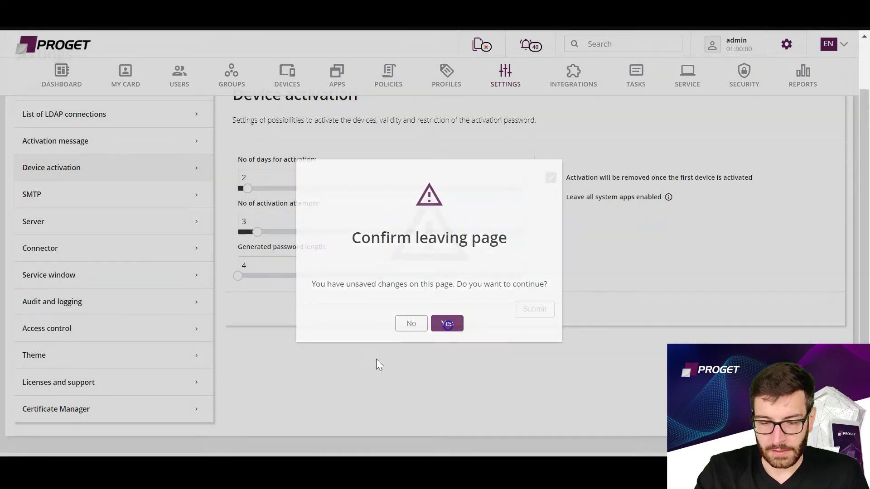
scroll(349, 349, "down", 4)
left_click(58, 340)
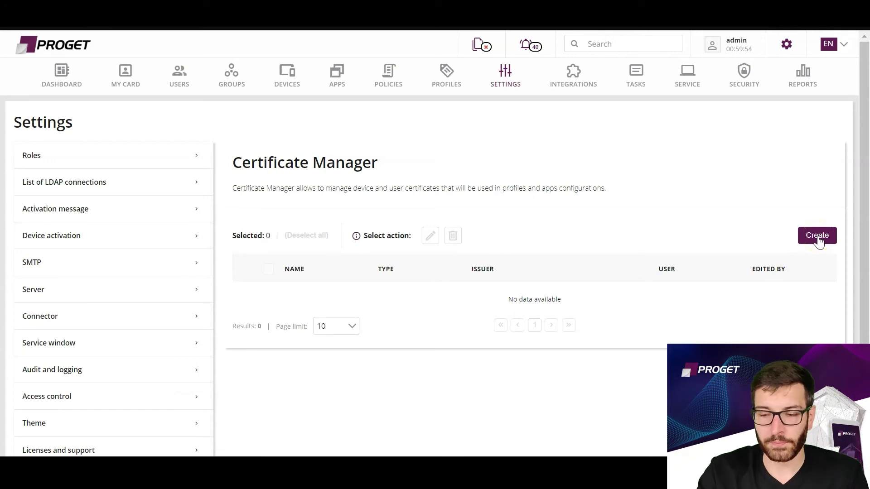
left_click(819, 239)
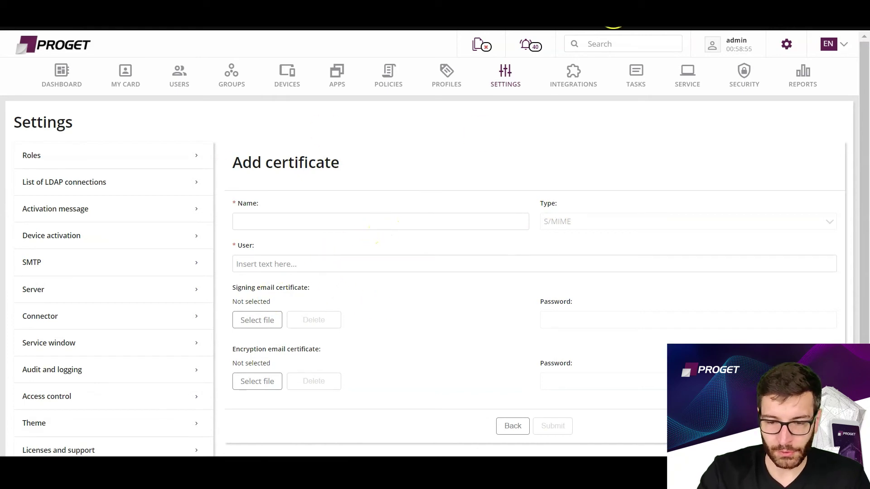
Step: Start a new Business Documents profile and enable Add files to the Downloads folder
left_click(443, 89)
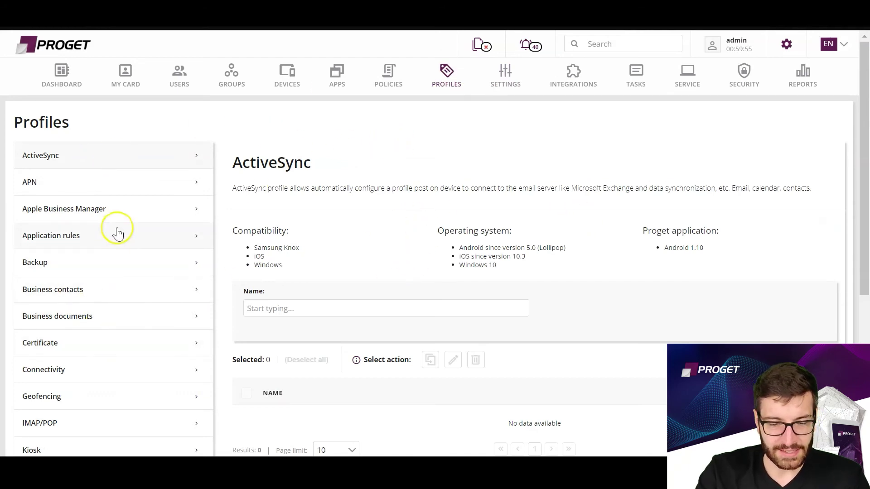
left_click(107, 325)
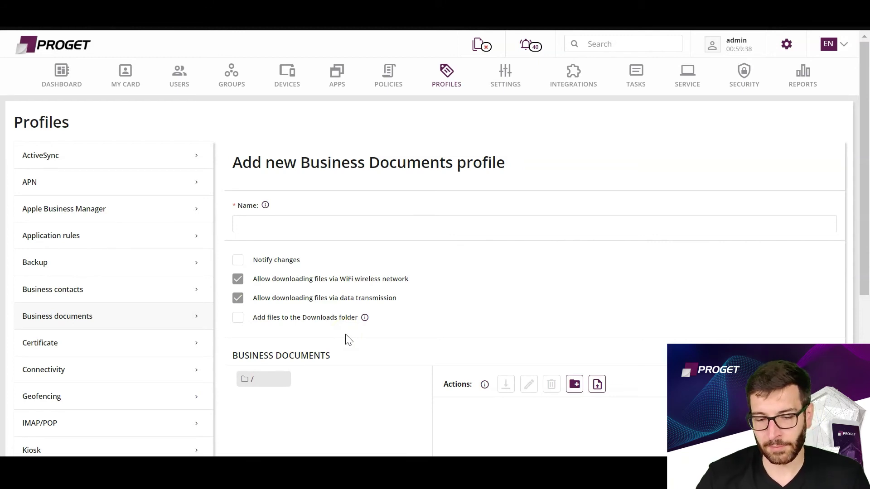
left_click(239, 319)
double_click(350, 300)
left_click(357, 327)
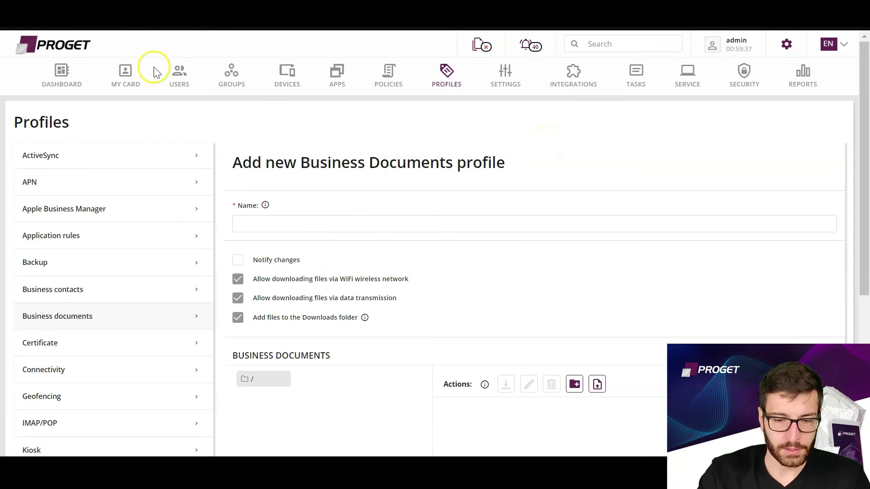
Step: Leave the profile form without saving and open the Security section of the Huawei Mate 20 Lite in its user's details
left_click(179, 84)
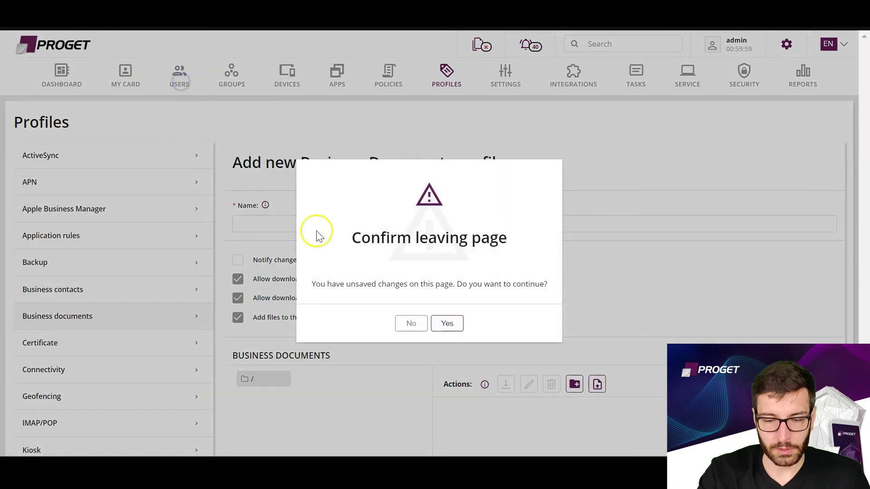
left_click(449, 326)
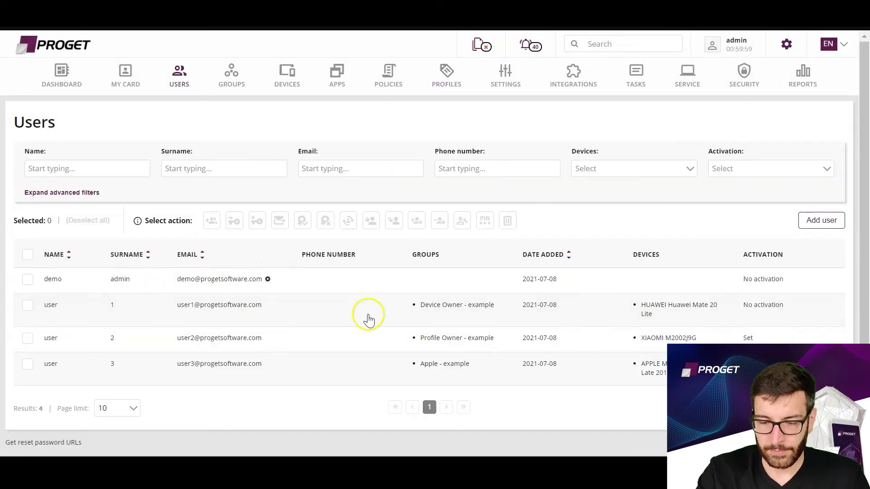
left_click(317, 311)
scroll(516, 308, "down", 6)
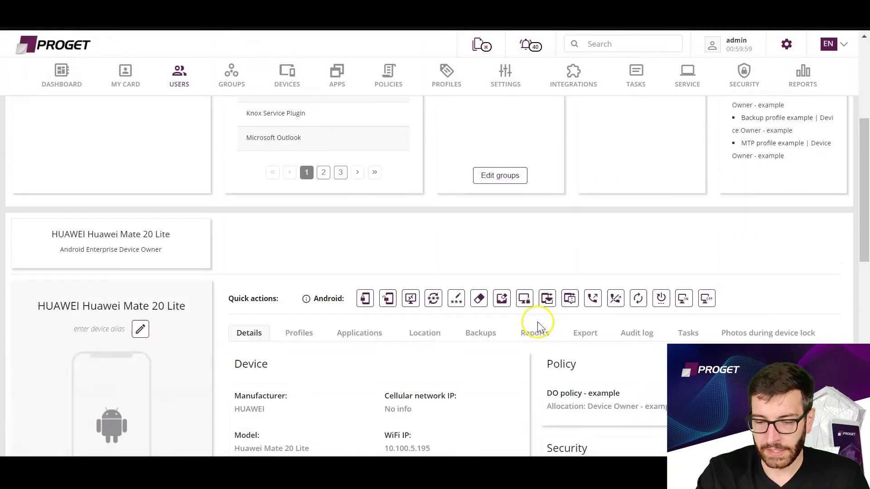
scroll(464, 337, "down", 2)
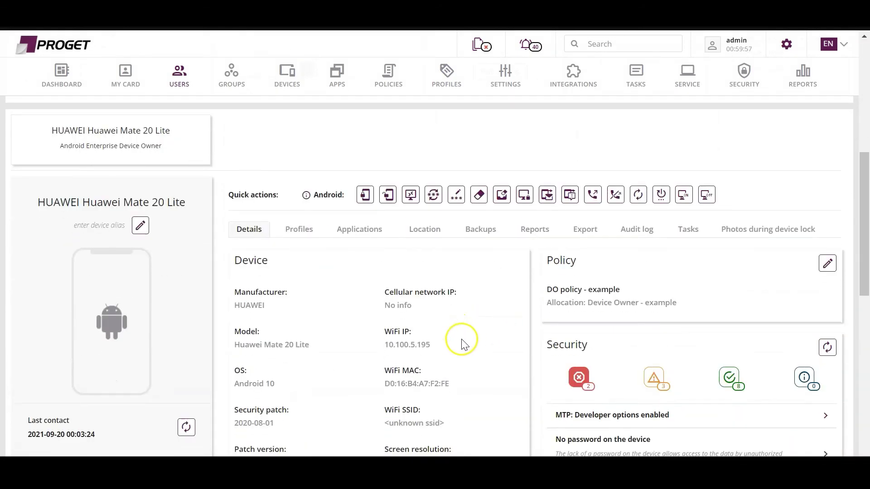
scroll(462, 344, "down", 3)
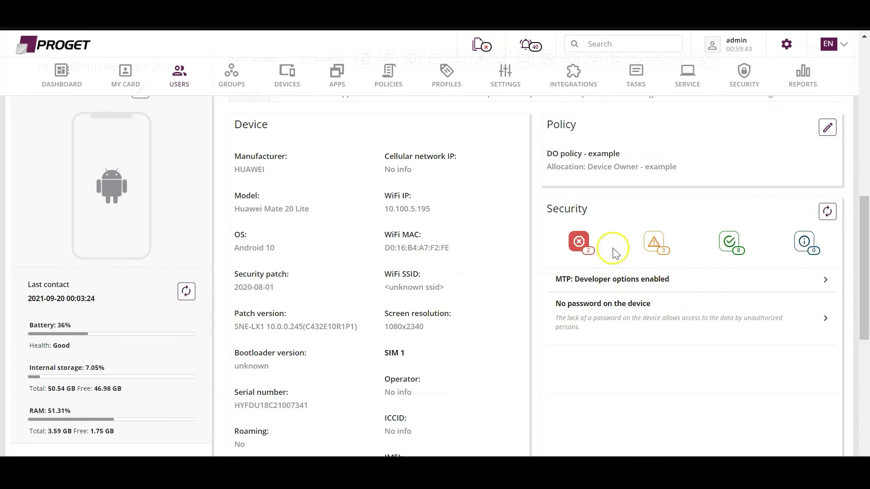
Step: Review the device's Security entries by switching between the critical, warning and passed categories, and try the information category
left_click(655, 247)
left_click(729, 242)
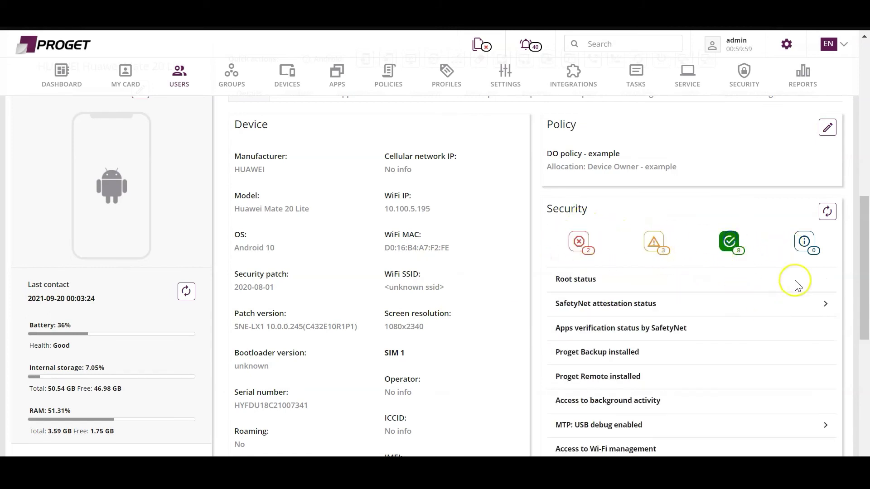
left_click(579, 242)
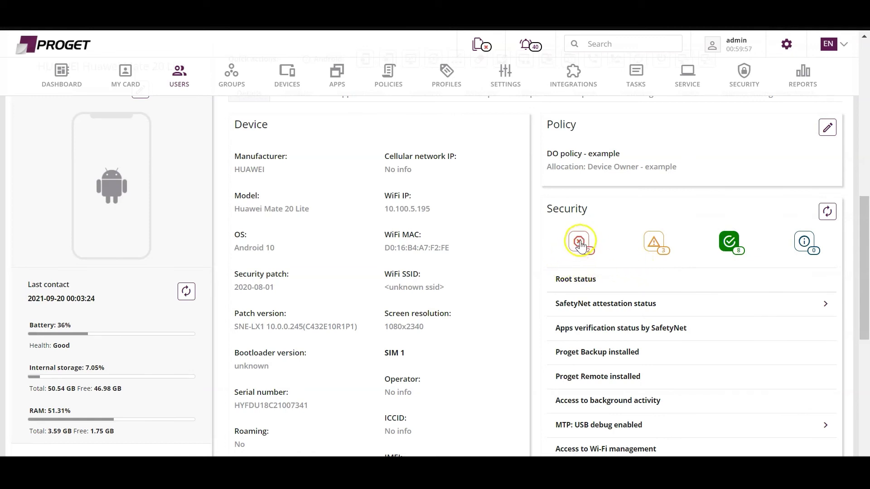
left_click(653, 244)
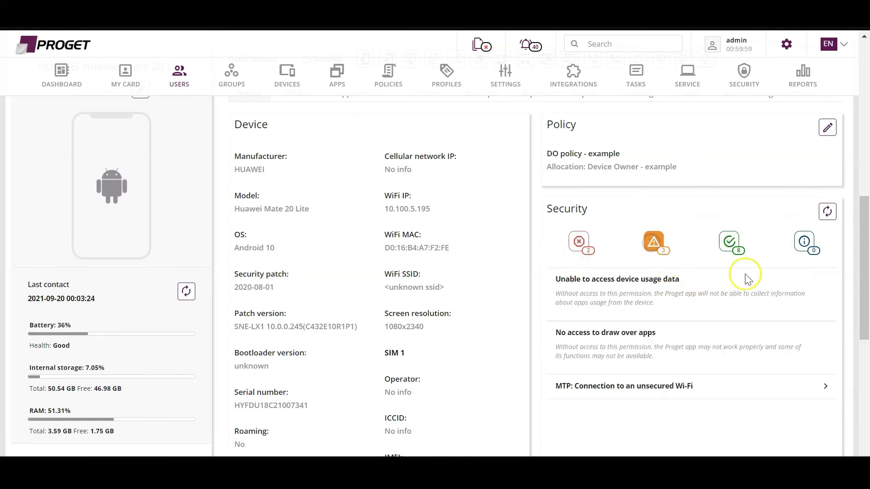
left_click(730, 245)
left_click(803, 242)
left_click(803, 242)
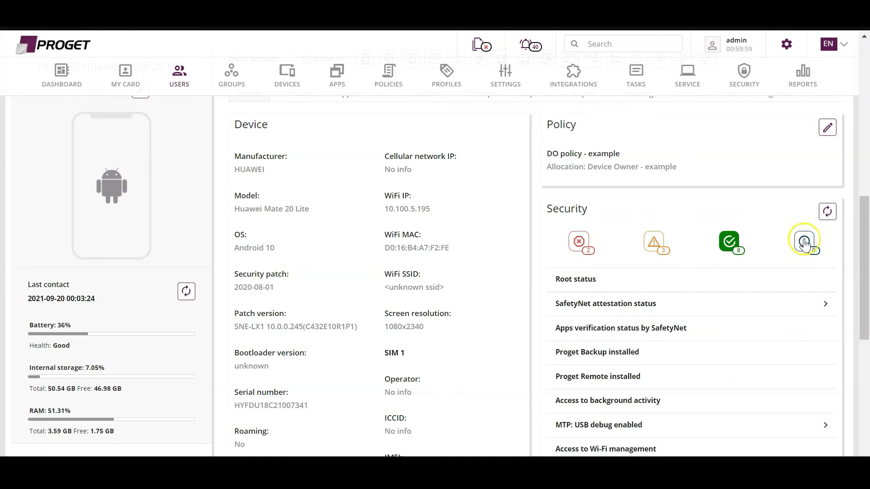
left_click(580, 245)
left_click(655, 244)
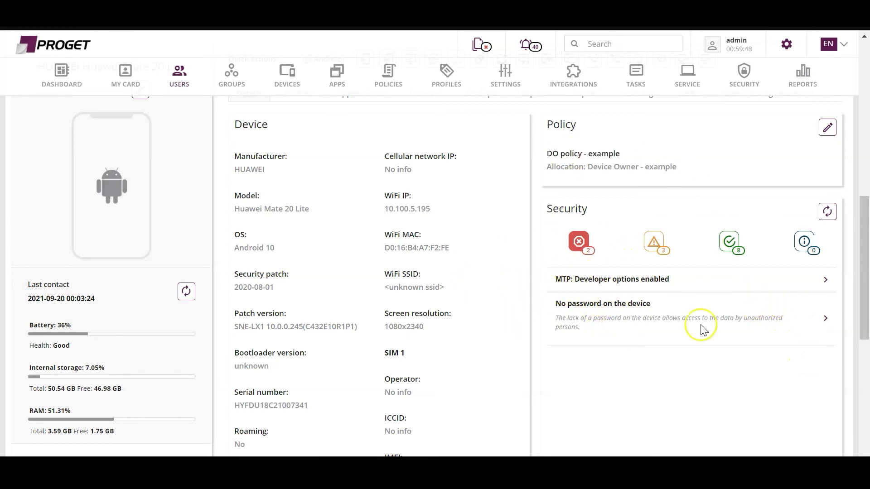
Step: Expand the details of MTP: Developer options enabled and No password on the device, examine them, and collapse both entries
left_click(686, 286)
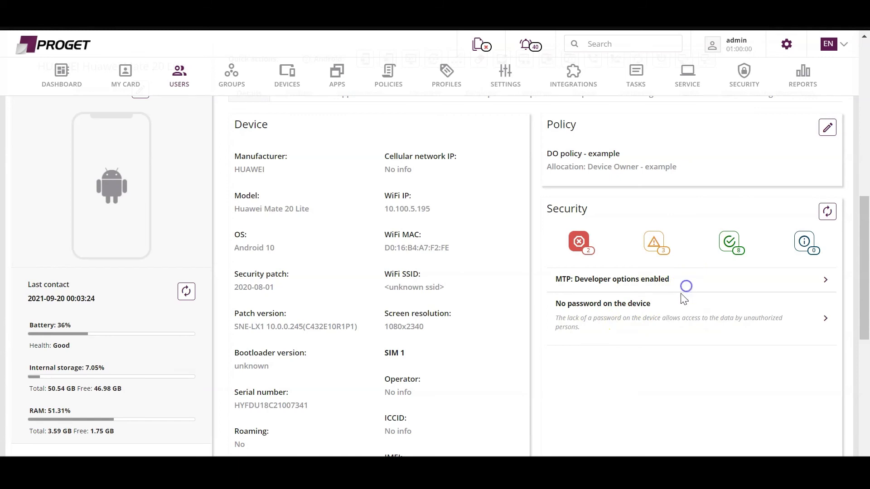
left_click(824, 279)
mouse_move(562, 323)
left_mouse_down()
mouse_move(696, 334)
mouse_move(572, 326)
left_mouse_up()
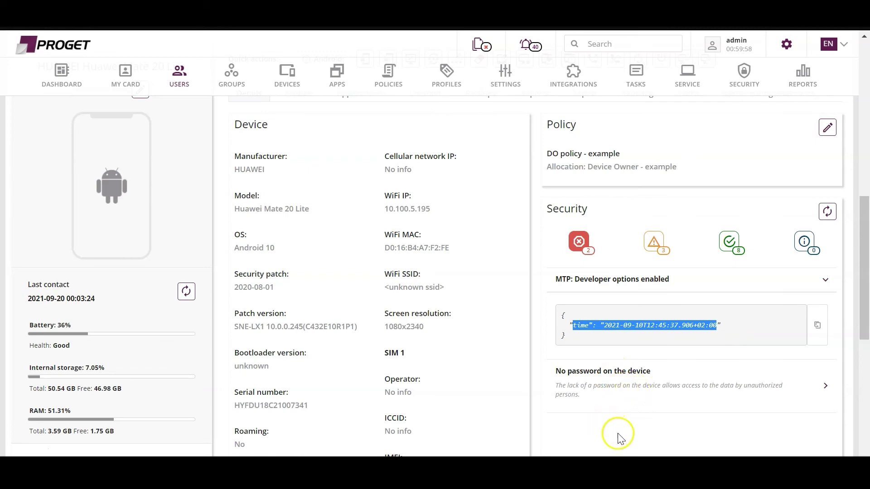
left_click(775, 379)
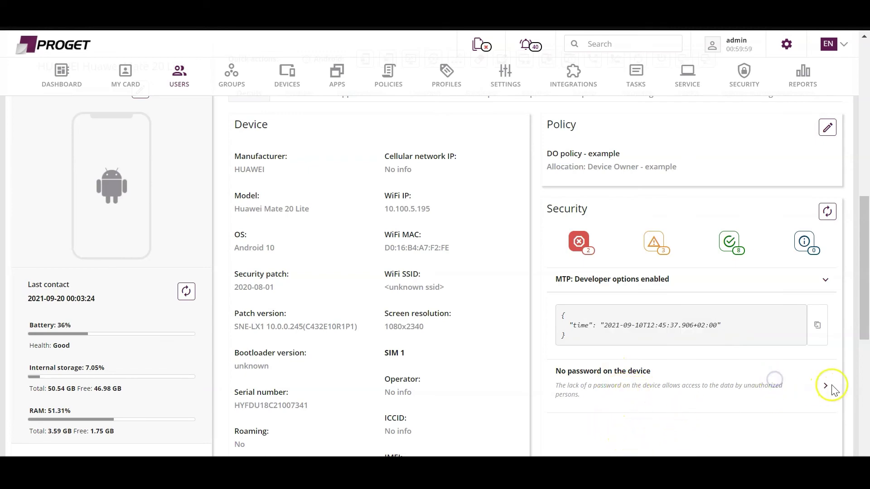
left_click(825, 387)
scroll(770, 408, "down", 5)
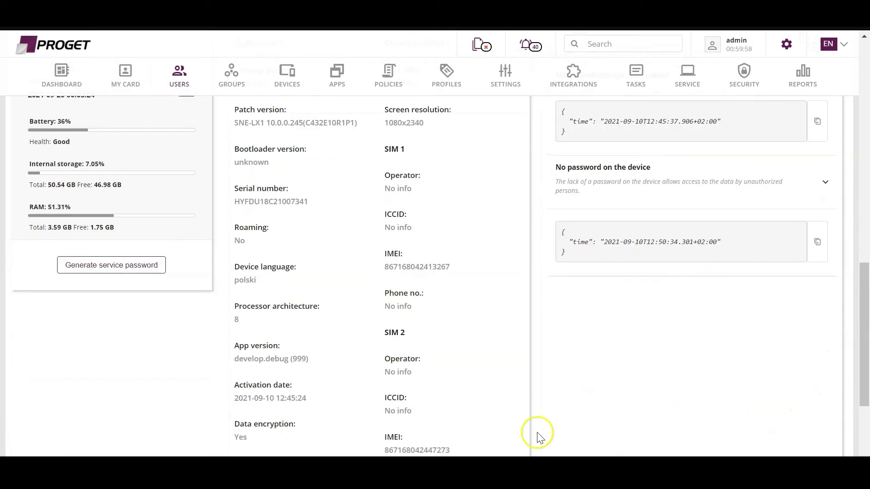
scroll(615, 357, "up", 5)
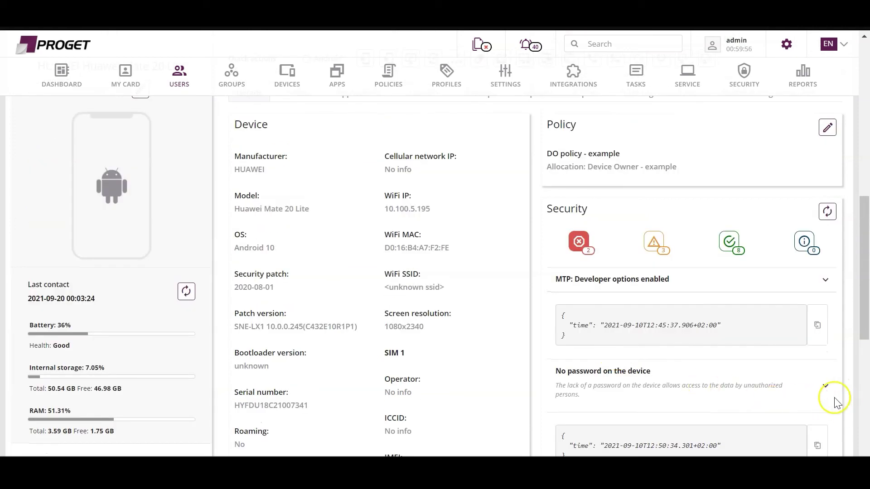
left_click(825, 386)
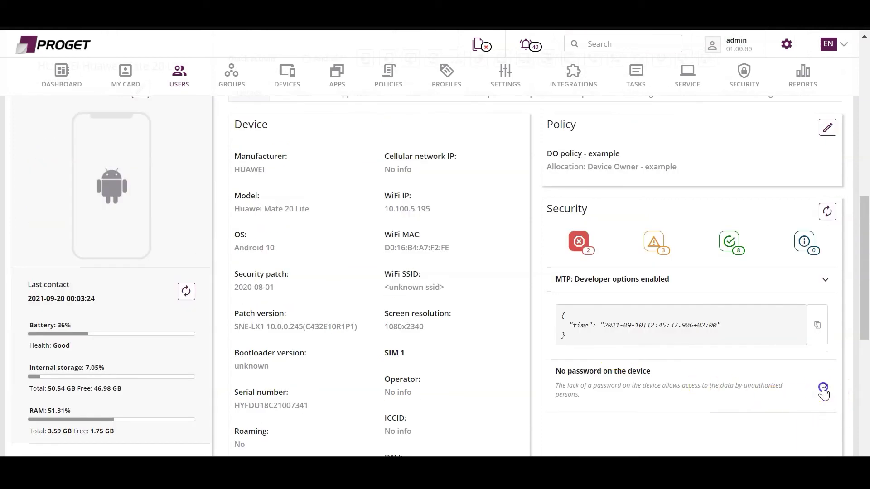
left_click(824, 280)
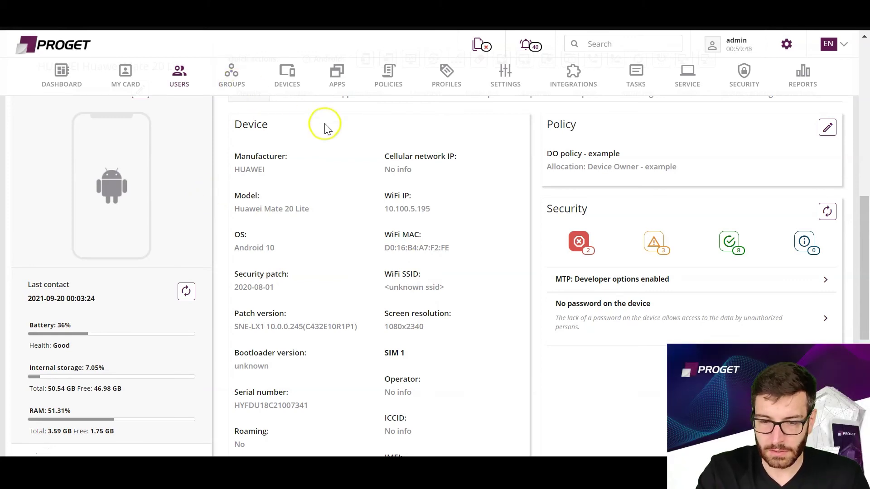
Step: Filter the Applications list by the File origin, then return to the Dashboard
left_click(337, 77)
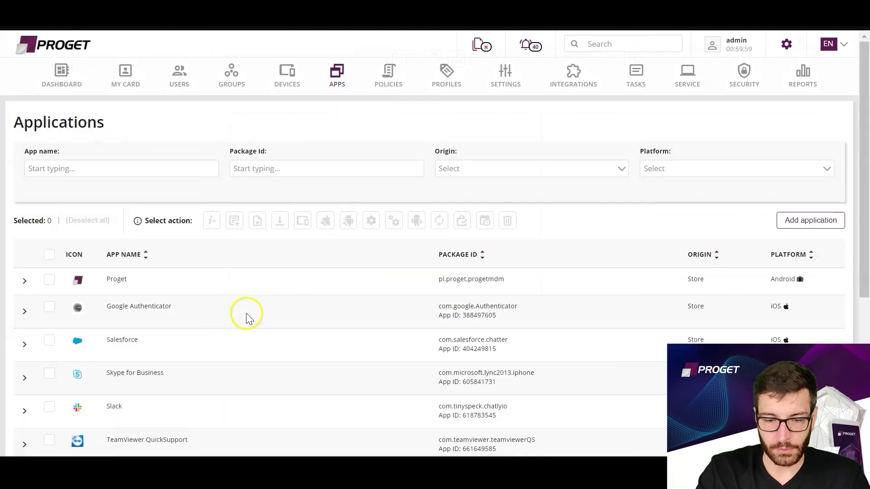
left_click(519, 168)
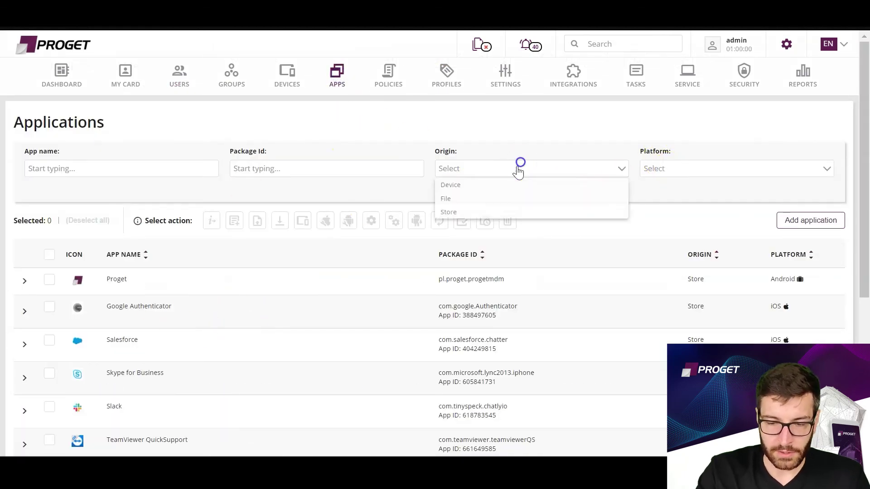
left_click(451, 202)
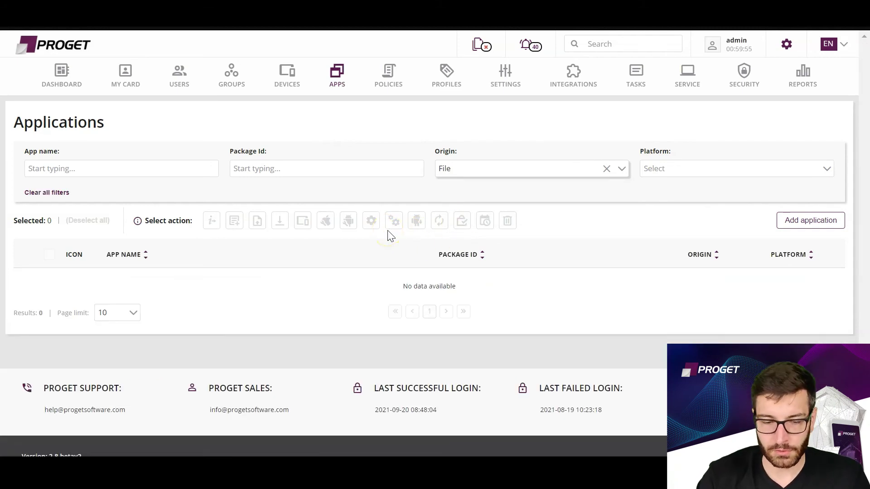
left_click(43, 281)
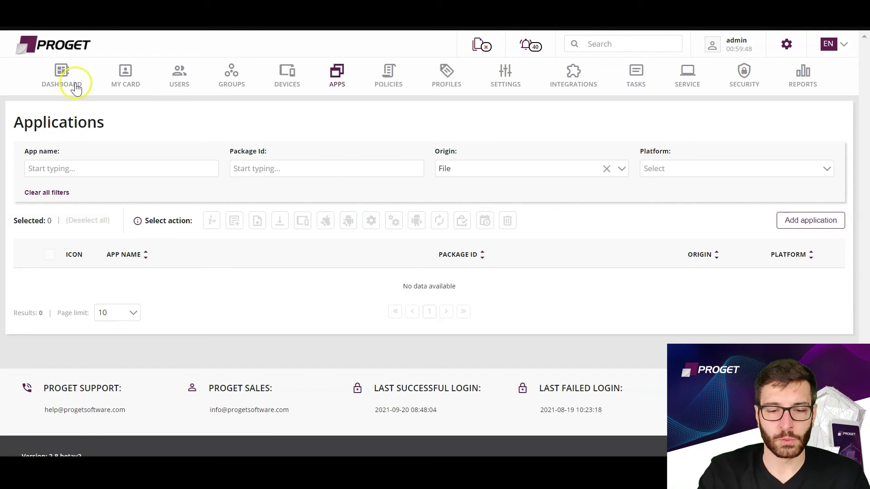
left_click(60, 83)
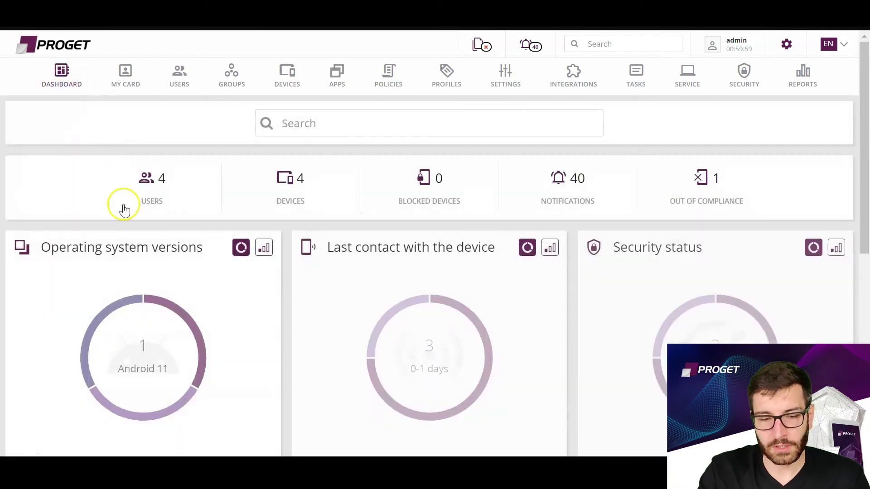